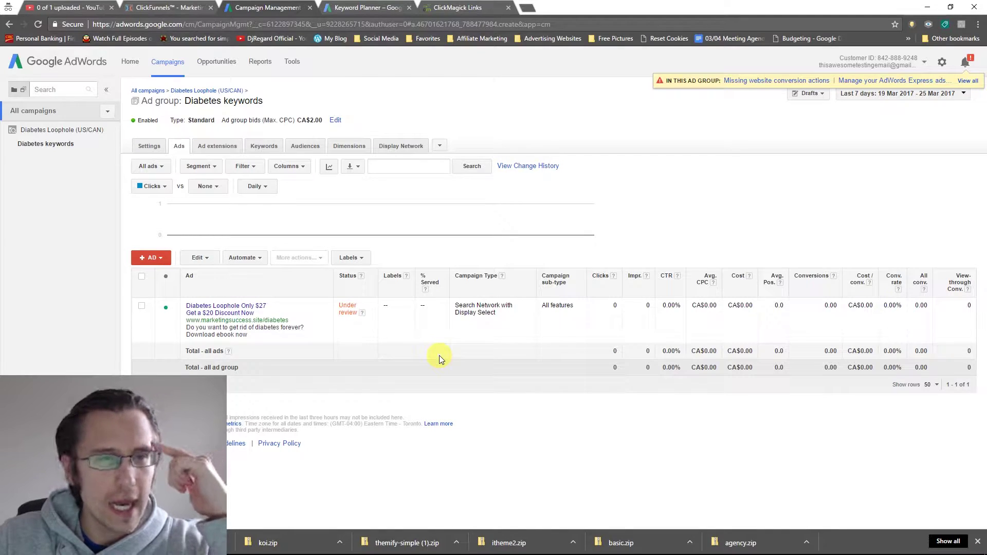
- Open the Diabetes tracking link from the ClickMagick links list and look through the landing page it leads to
left_click(62, 132)
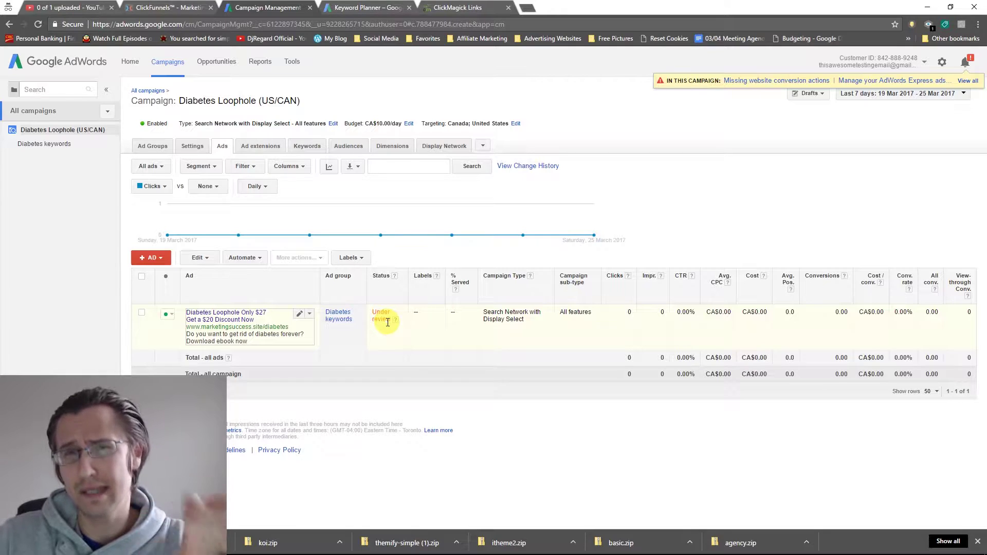
left_click(451, 6)
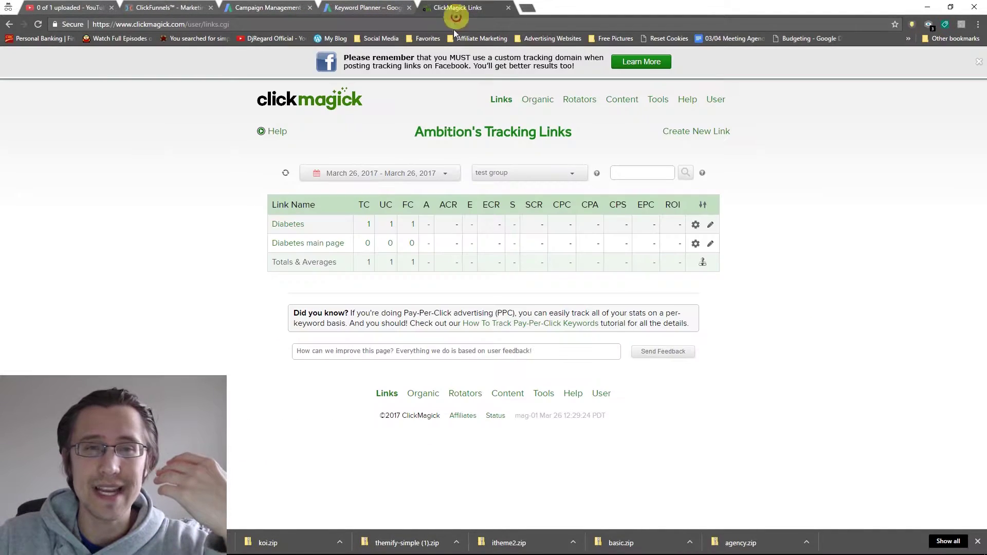
left_click(290, 225)
left_click(597, 248)
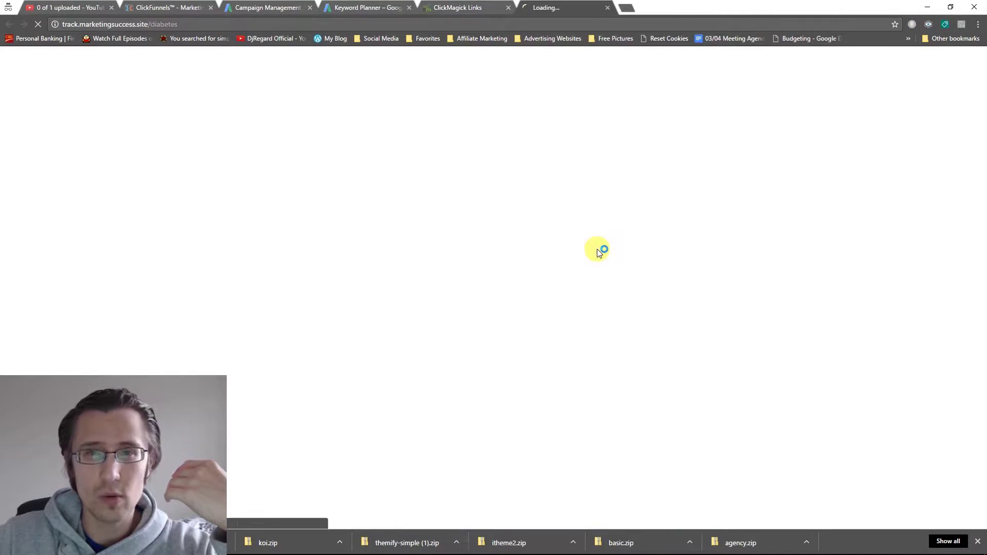
scroll(464, 178, "down", 8)
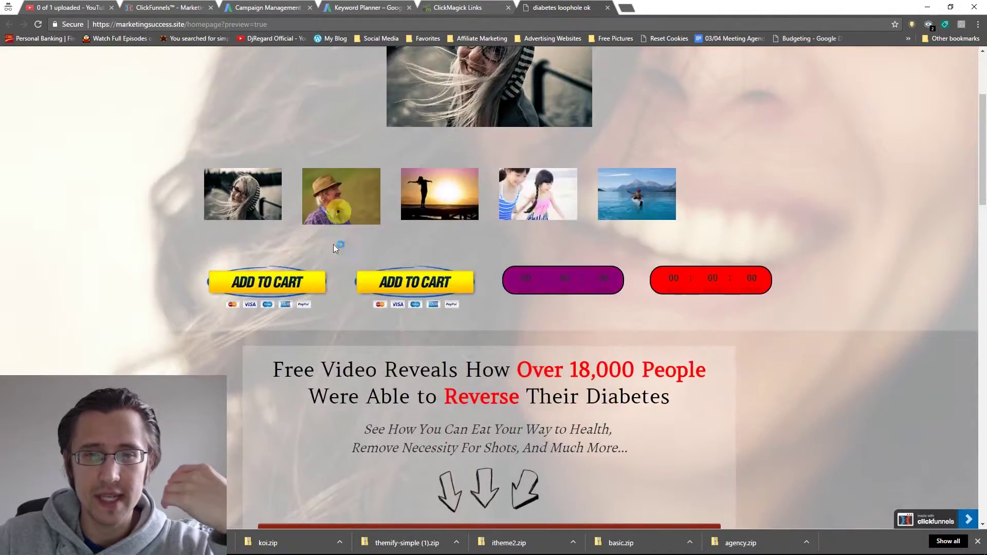
scroll(571, 278, "down", 15)
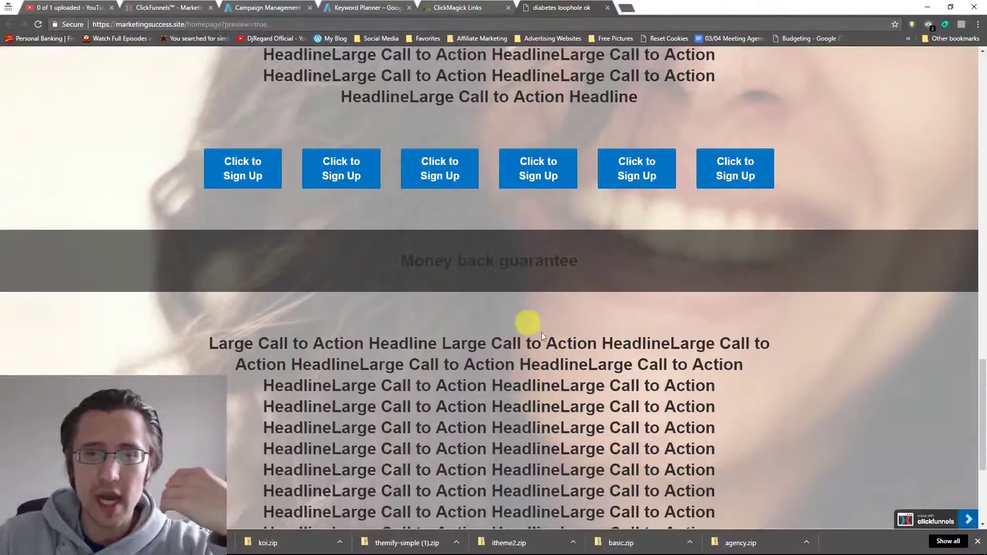
scroll(658, 313, "up", 20)
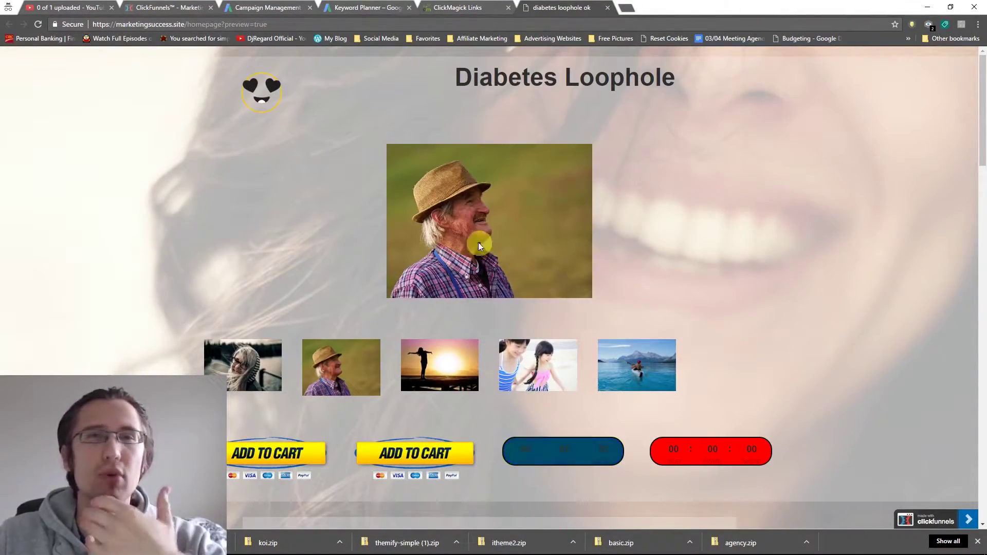
- Switch back to Google AdWords and view the settings of the Diabetes keywords ad group and its Diabetes Loophole (US/CAN) campaign
left_click(254, 7)
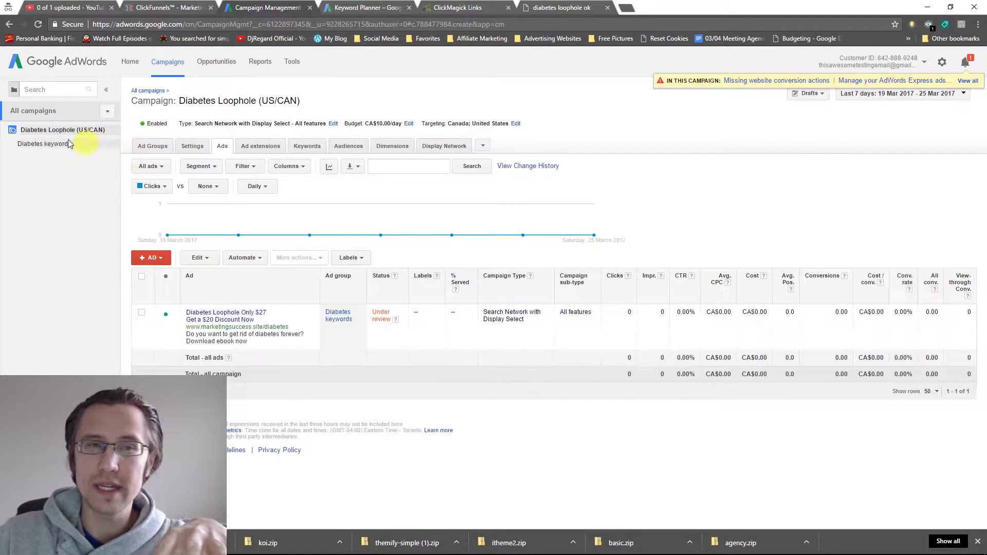
left_click(52, 144)
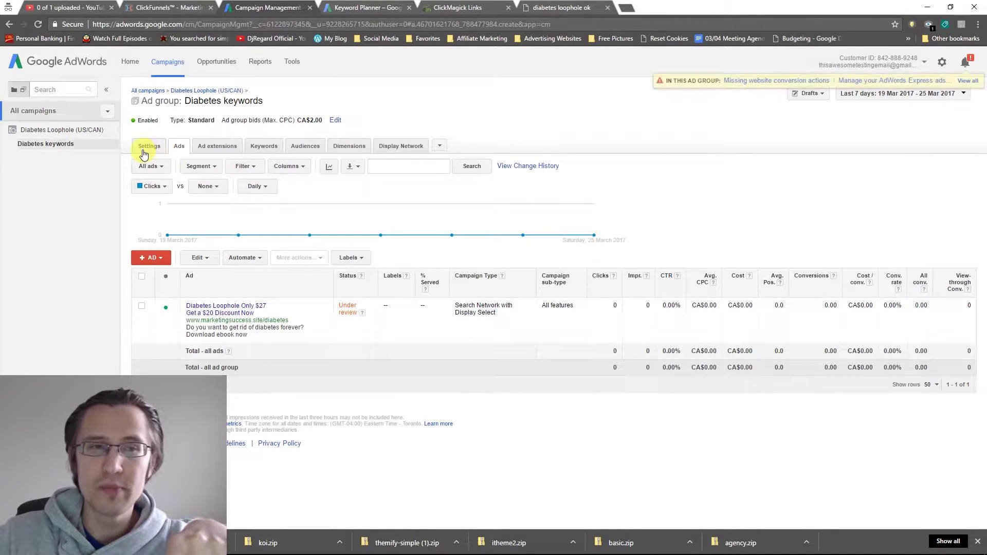
left_click(145, 150)
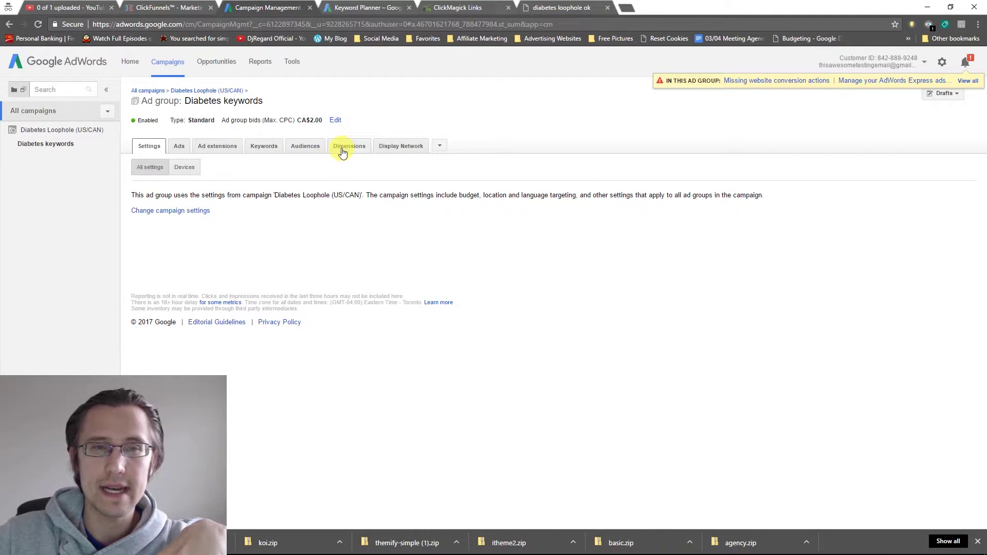
left_click(45, 132)
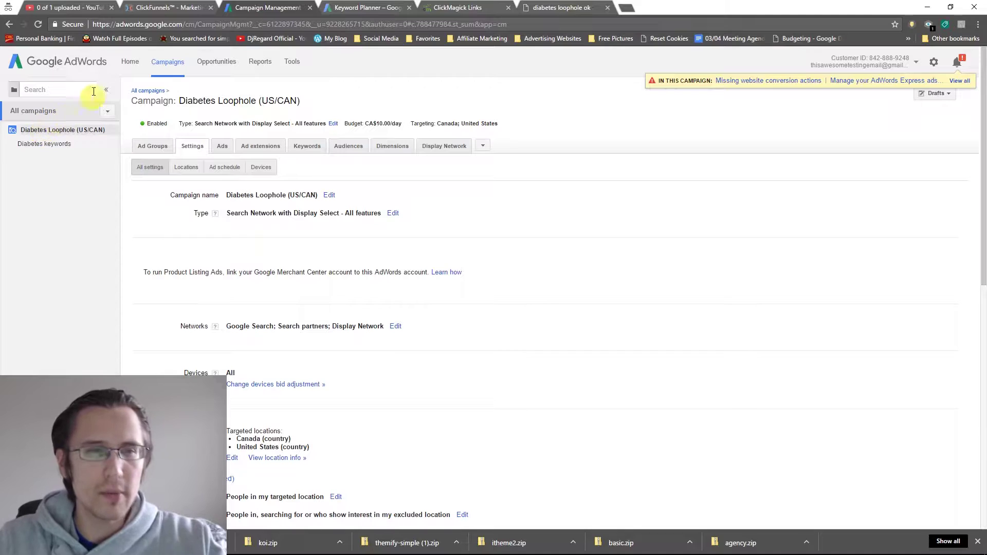
- Duplicate the Diabetes Loophole (US/CAN) campaign within the list of all campaigns, leaving the new copy unpaused
left_click(149, 91)
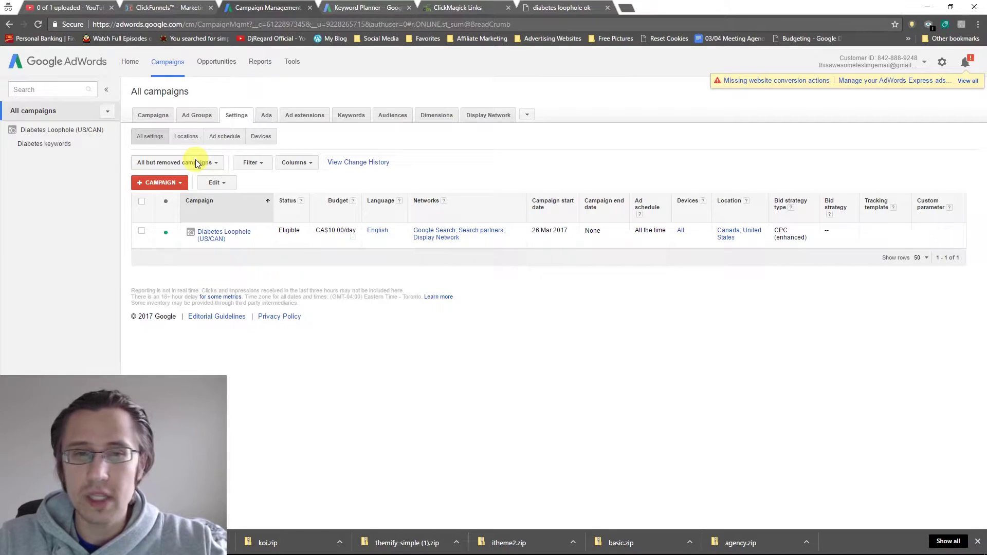
left_click(161, 116)
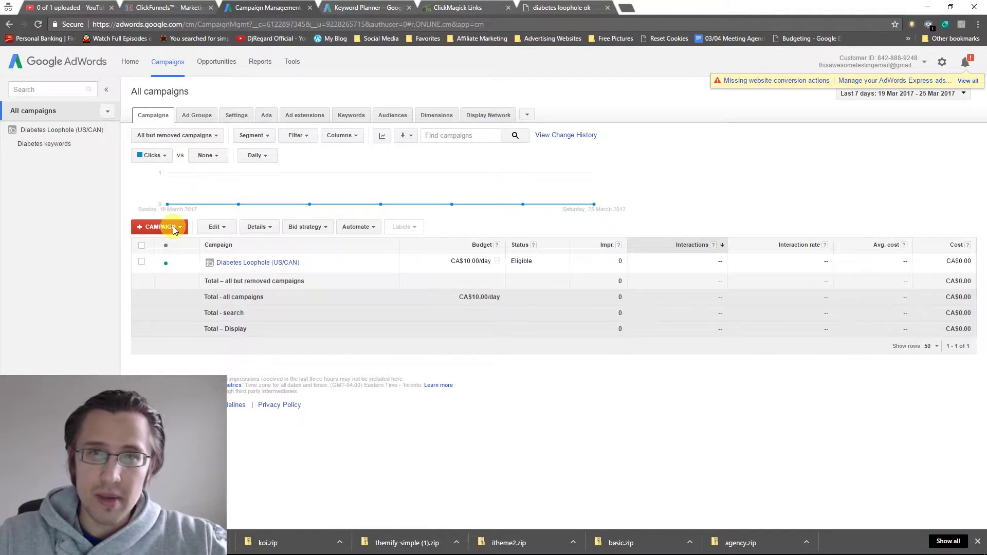
left_click(142, 263)
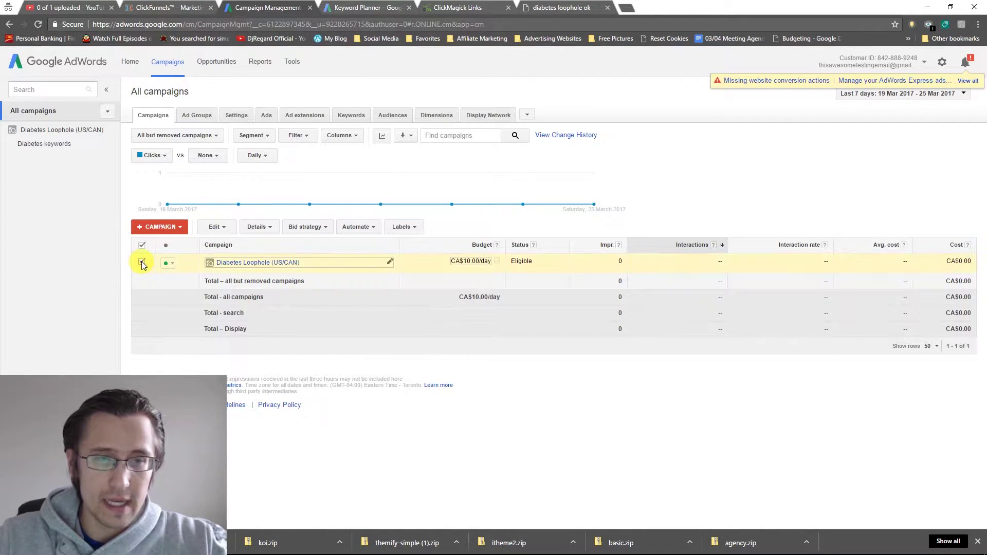
left_click(225, 229)
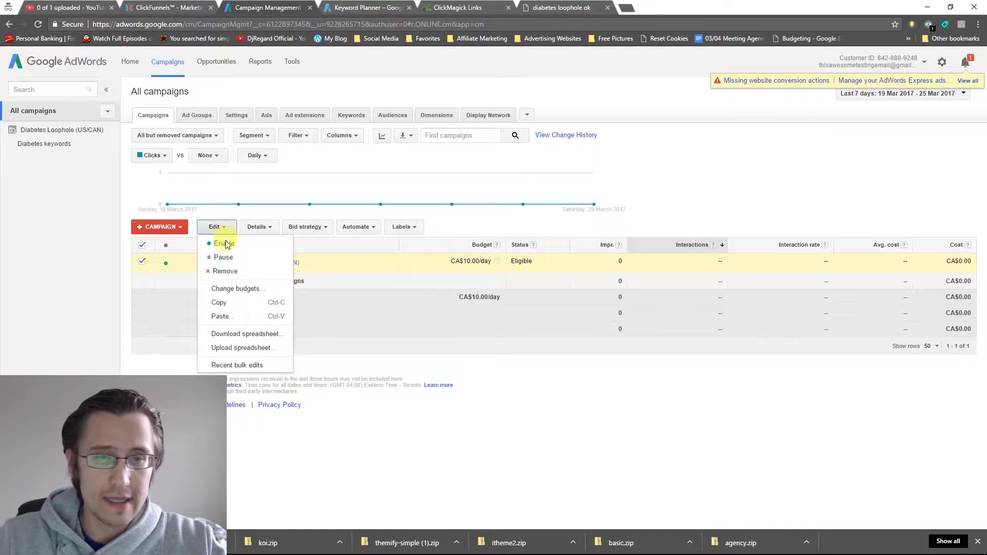
left_click(230, 307)
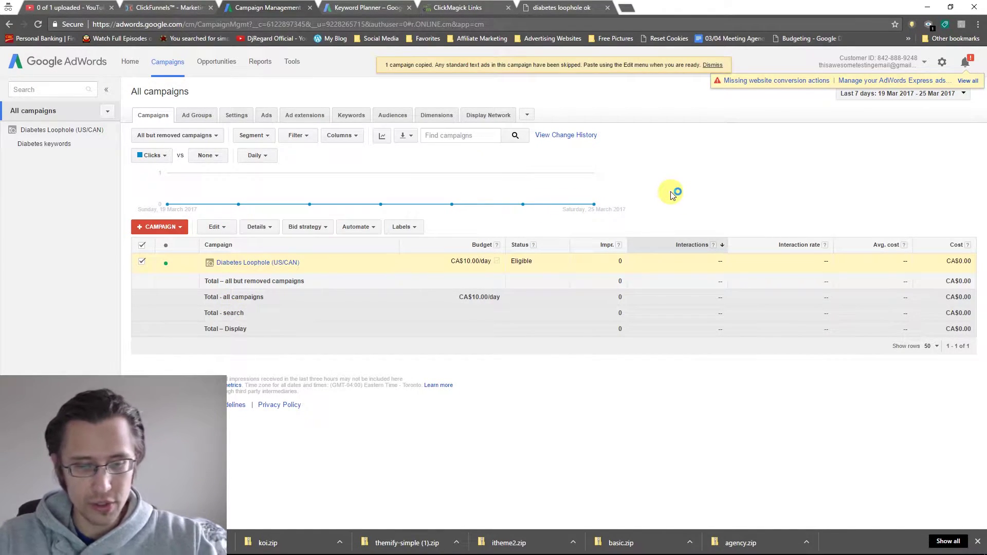
left_click(219, 227)
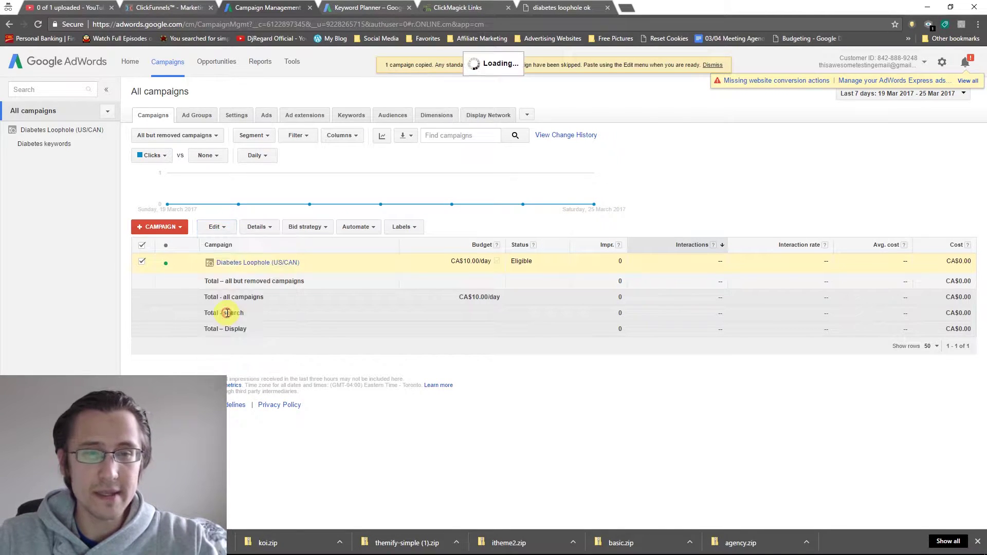
left_click(227, 313)
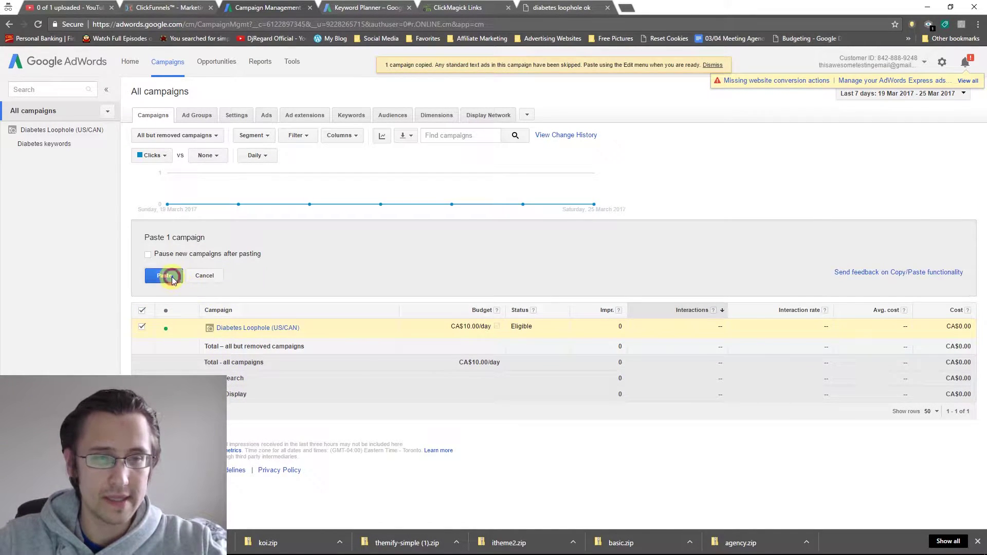
left_click(165, 276)
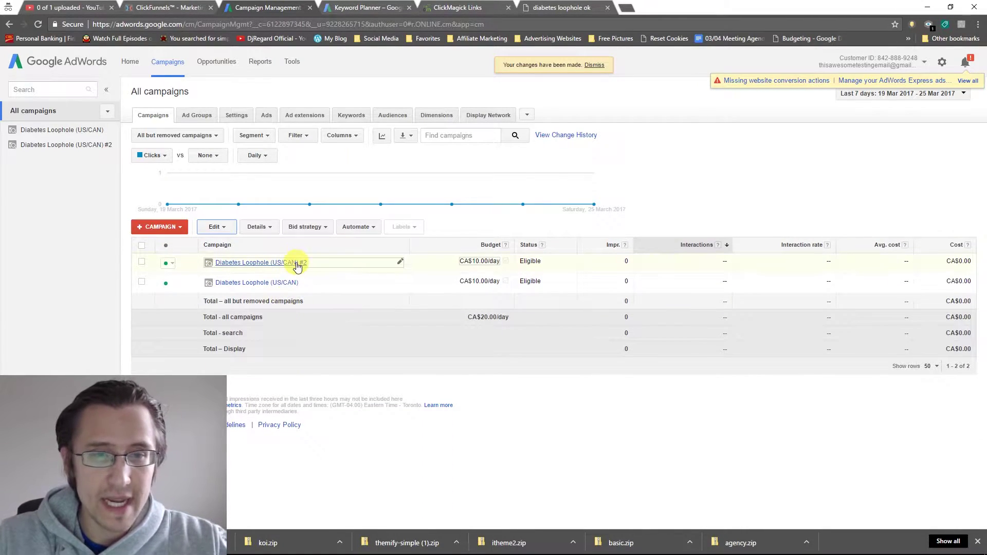
- Rename the duplicated campaign as Diabetes Loophole (Not US/CAN) and save the name
left_click(293, 261)
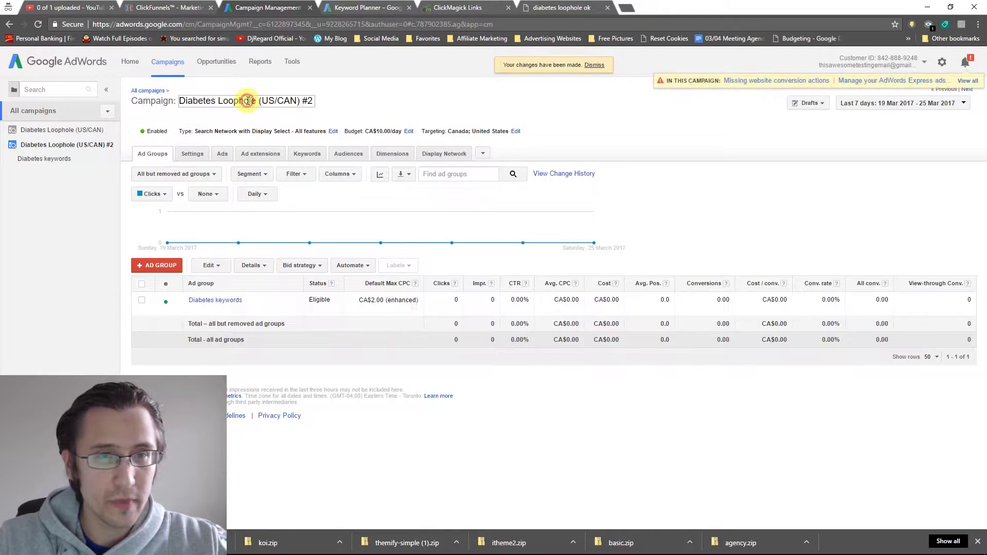
left_click(307, 102)
left_click(311, 105)
left_click_drag(314, 103, 263, 103)
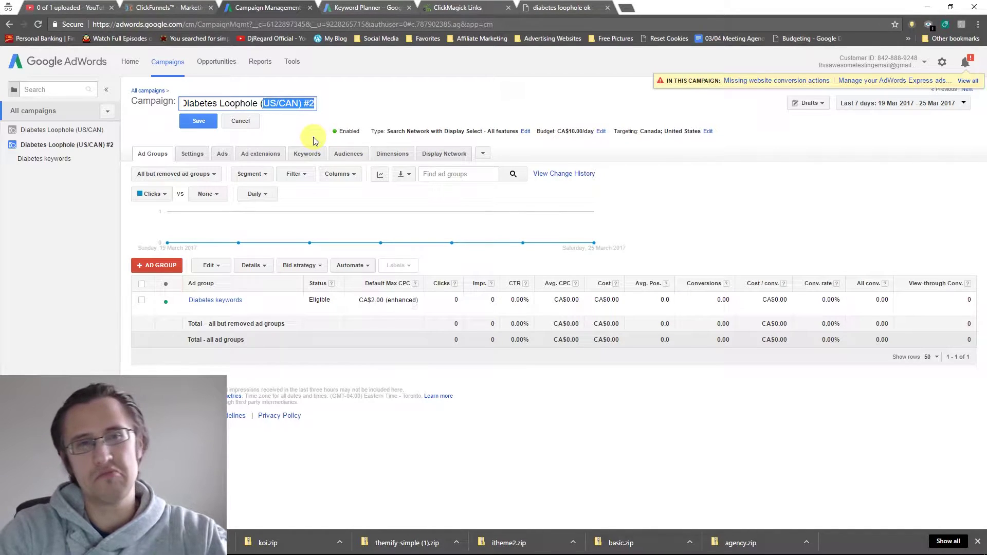
type("Not")
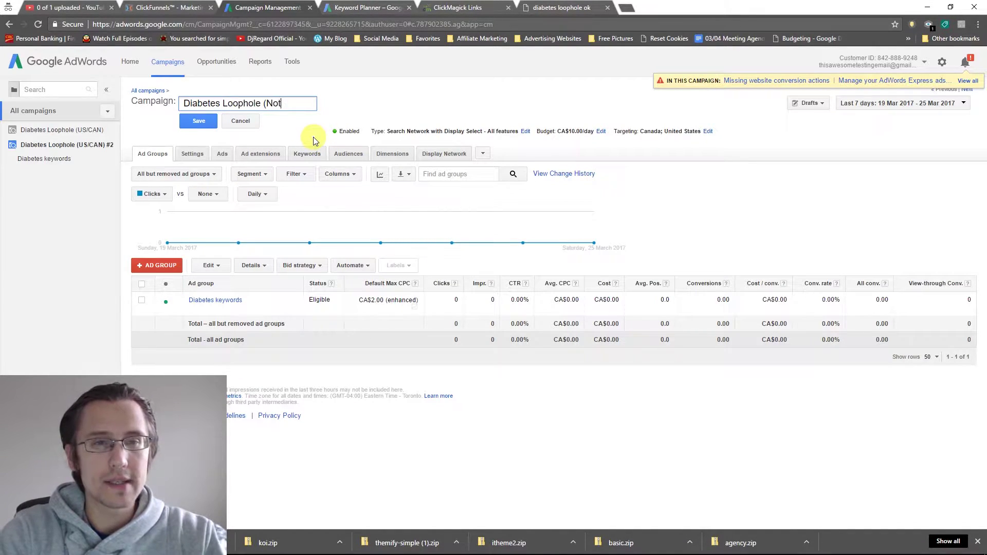
type(" US/CAN)")
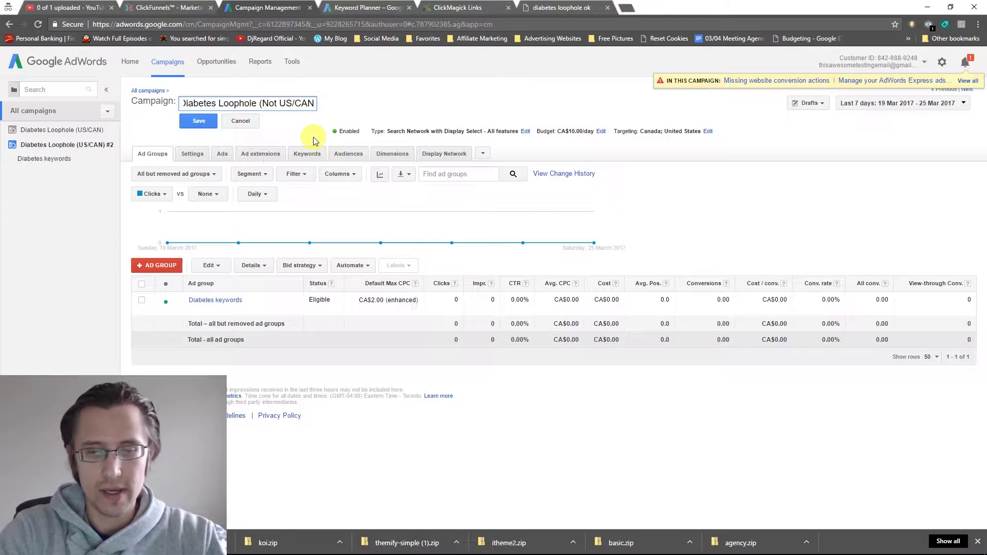
left_click(198, 120)
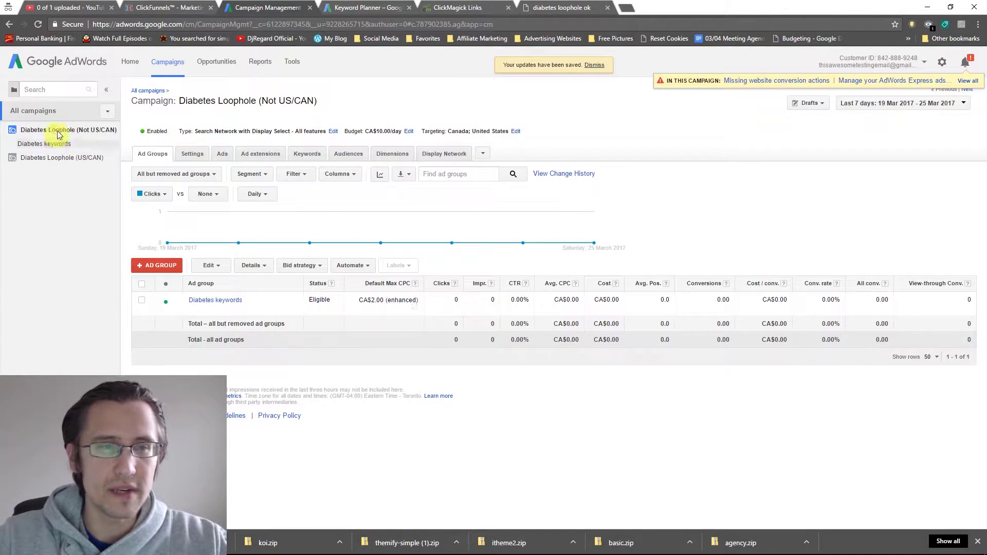
- Remove Canada and United States from the targeted locations of the Diabetes Loophole (Not US/CAN) campaign
left_click(63, 158)
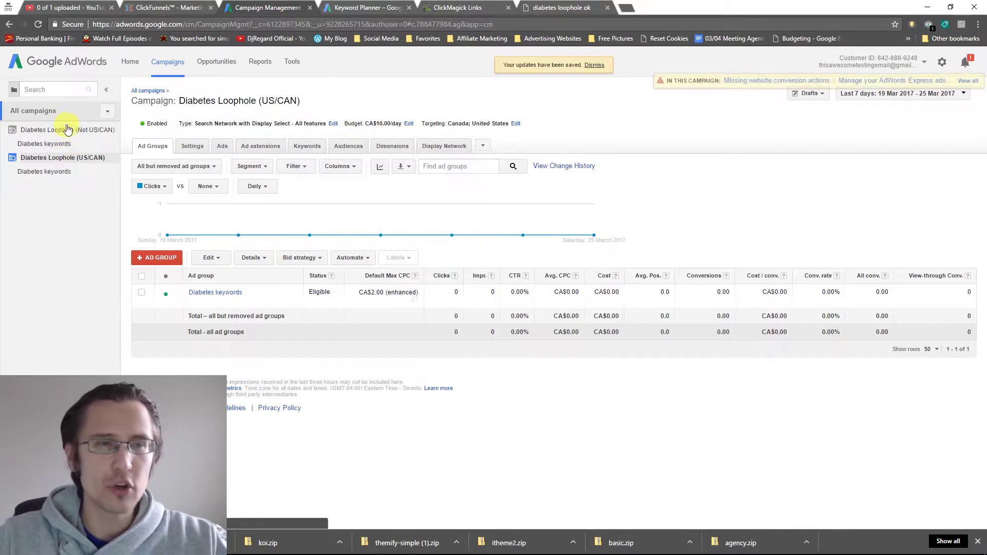
left_click(67, 131)
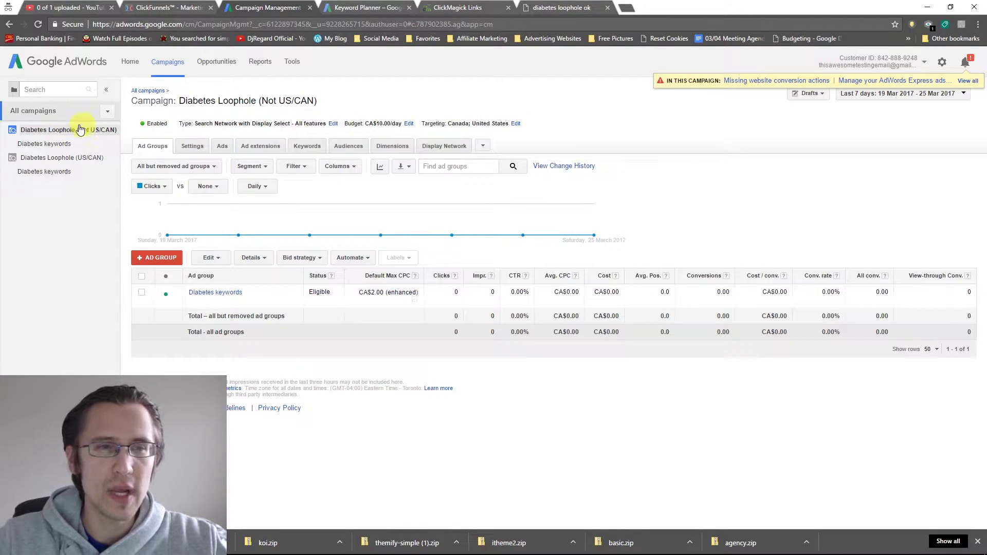
left_click(515, 125)
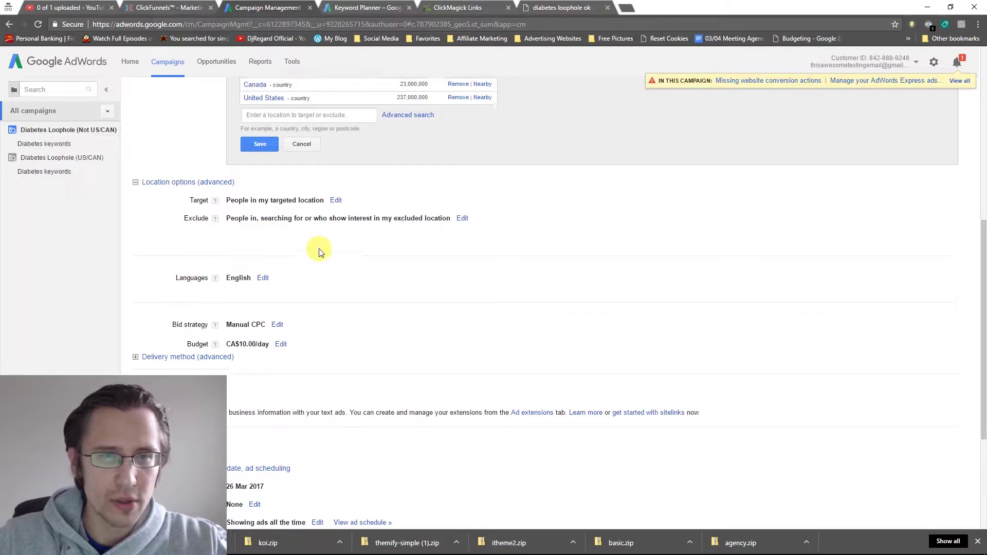
scroll(315, 255, "up", 5)
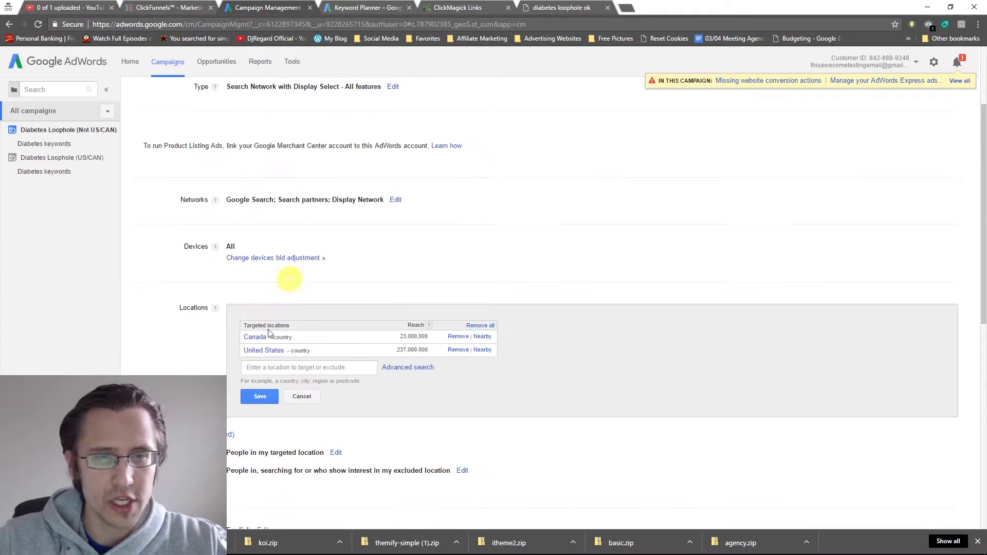
left_click(458, 337)
left_click(453, 337)
- Exclude the countries Canada and United States from the campaign's locations and save the location settings
left_click(300, 350)
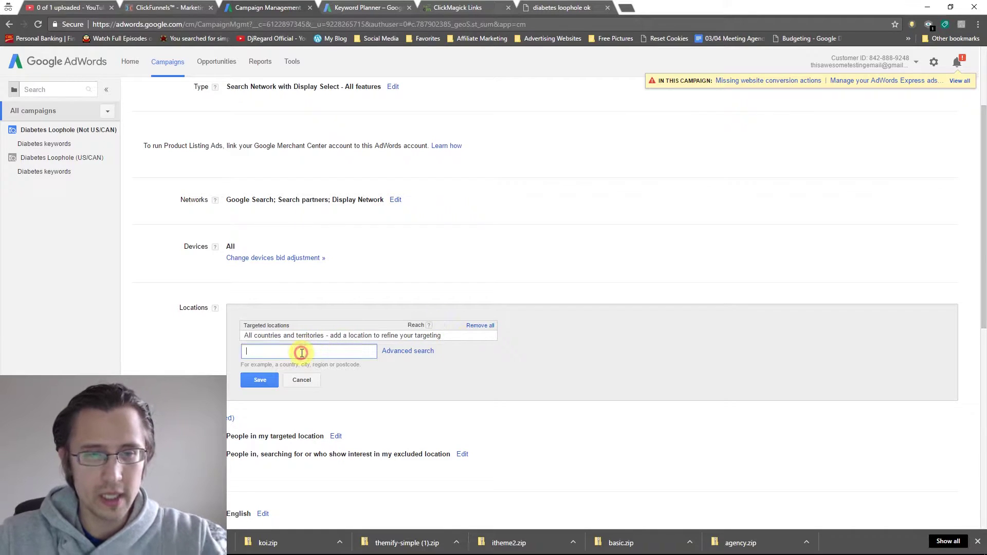
type("canada")
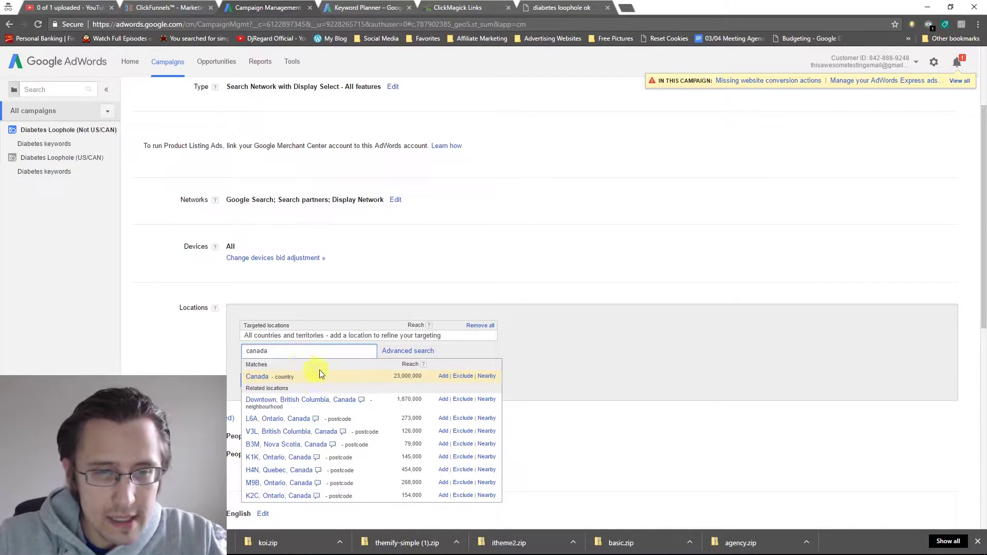
left_click(462, 376)
left_click(313, 377)
type("united states")
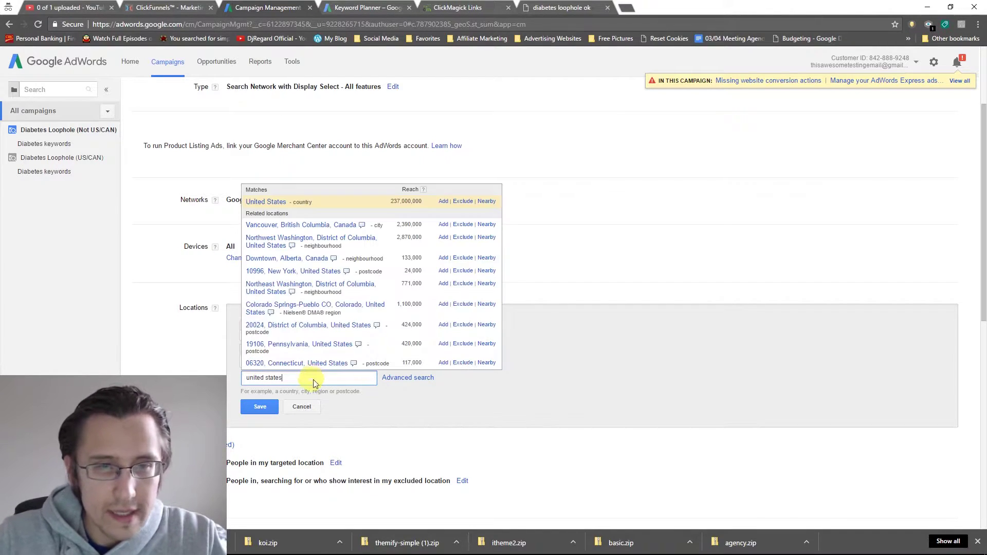
left_click(467, 200)
left_click(260, 420)
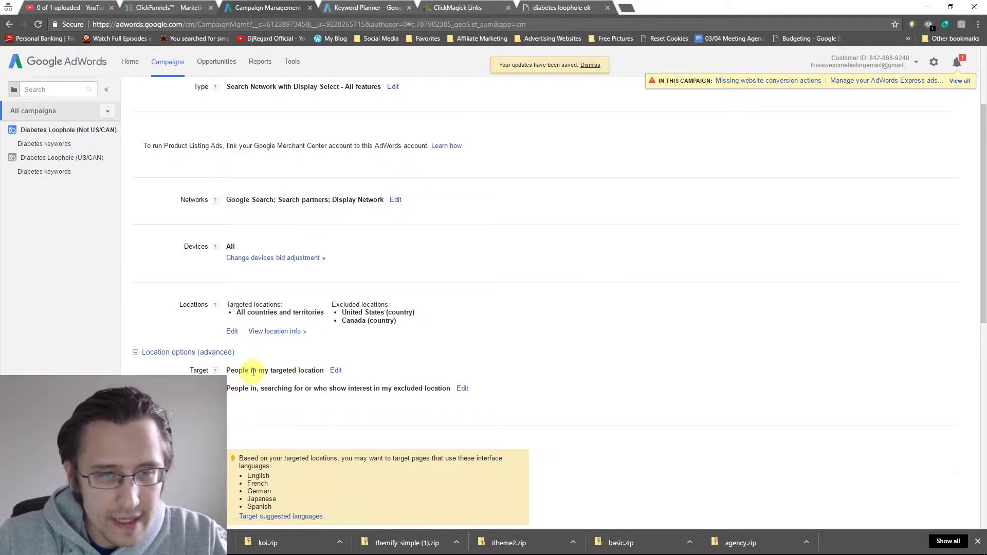
- Set the campaign's advanced location exclusion option to People in my excluded location and save it
left_click(463, 388)
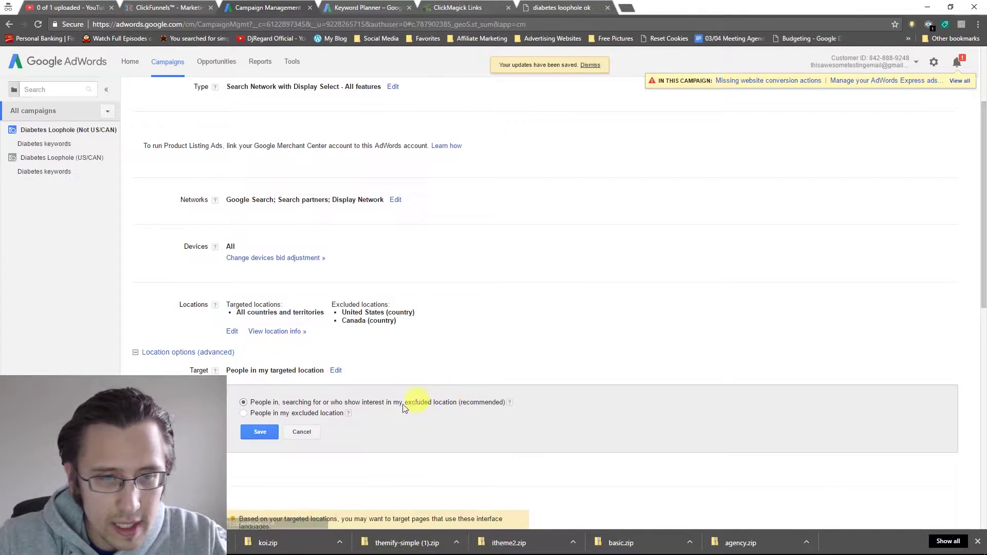
left_click(264, 434)
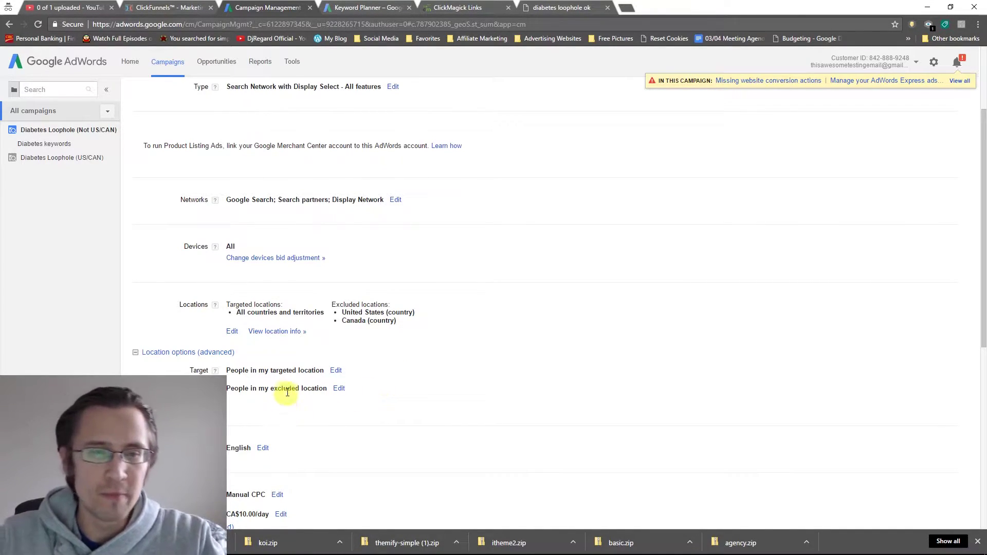
left_click_drag(313, 389, 249, 397)
left_click(496, 359)
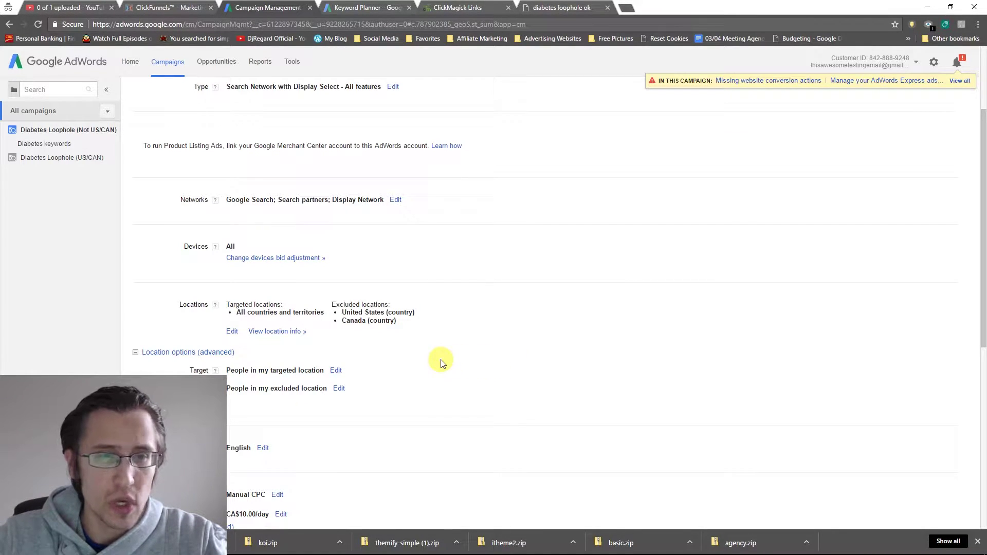
- View the Diabetes Loophole (US/CAN) campaign's settings and locate the Keyword Planner tool
scroll(379, 335, "up", 3)
left_click(61, 157)
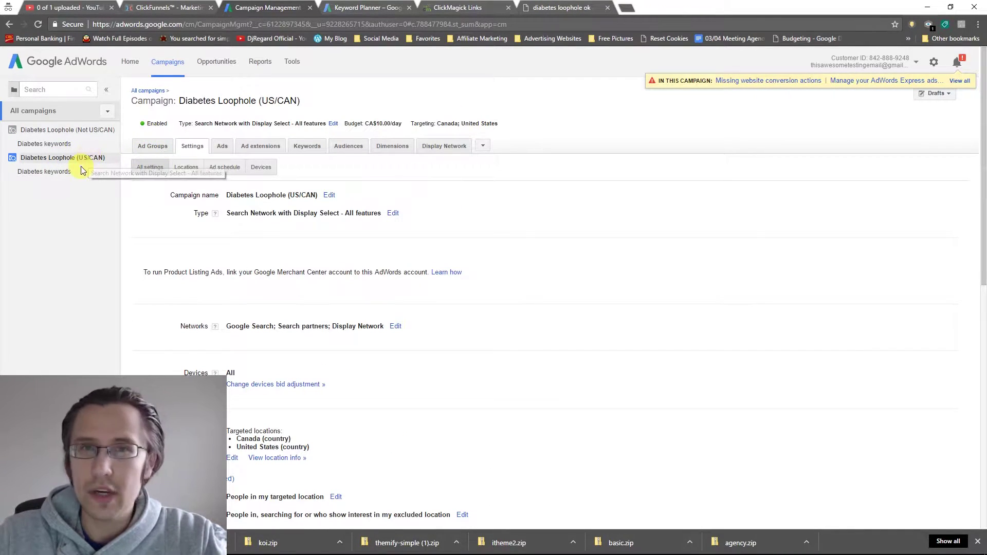
left_click(357, 7)
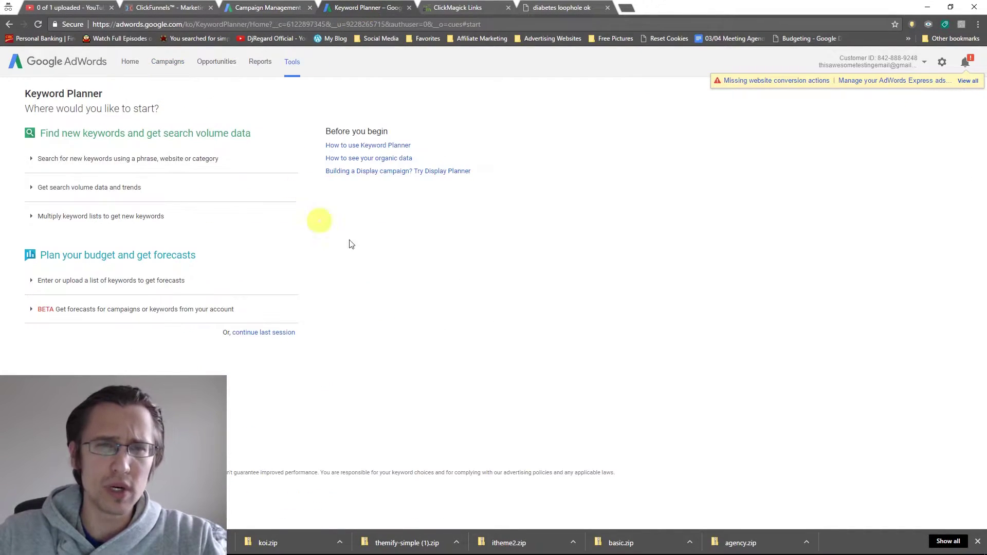
left_click(260, 7)
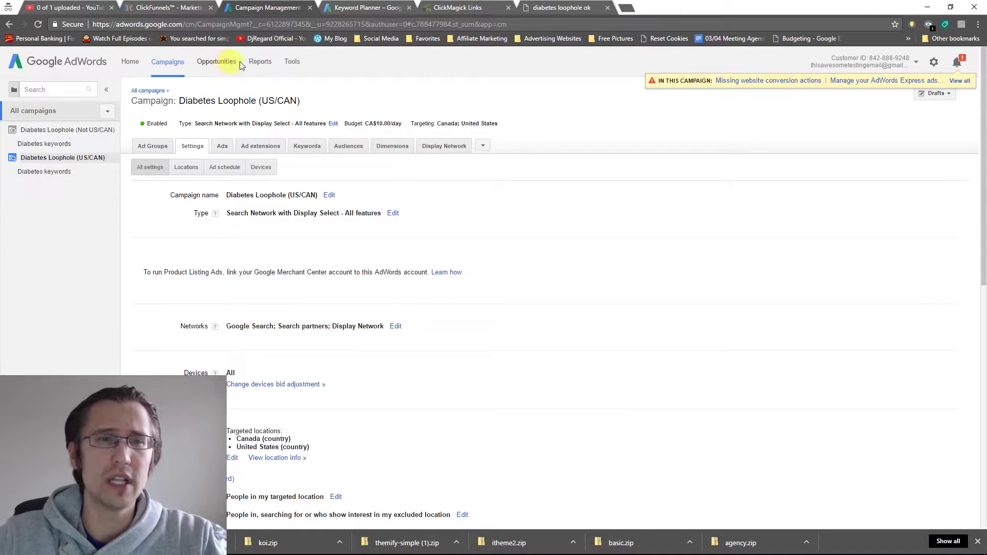
left_click(292, 62)
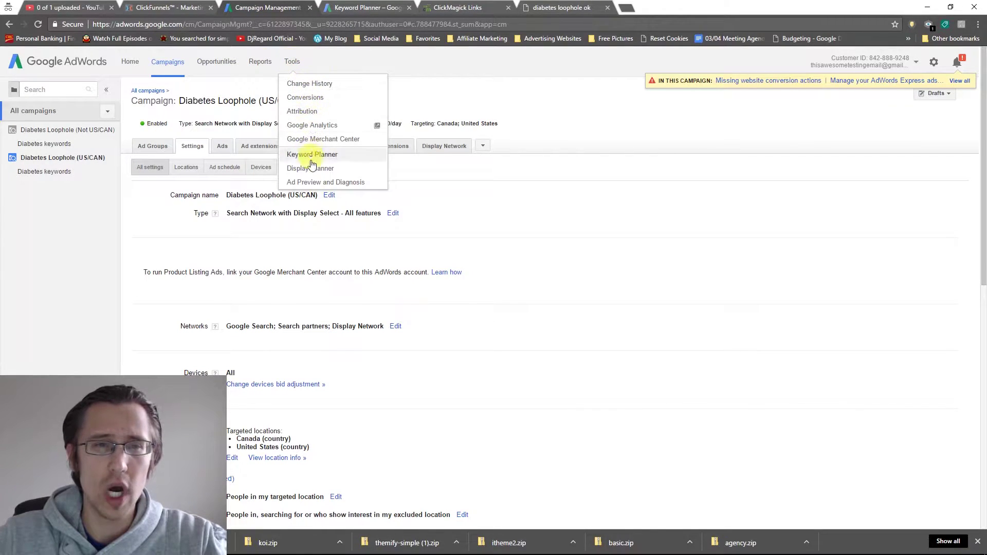
left_click(362, 7)
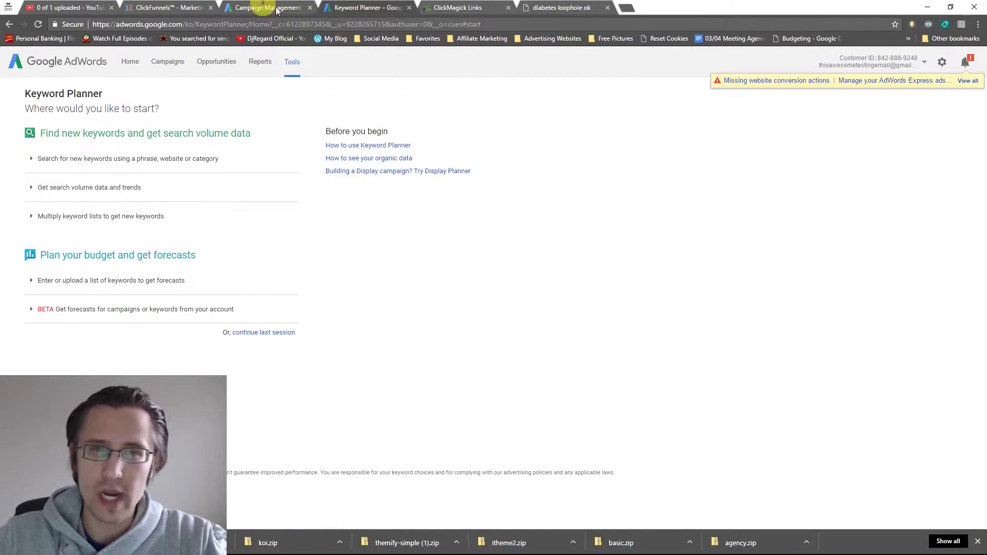
left_click(275, 7)
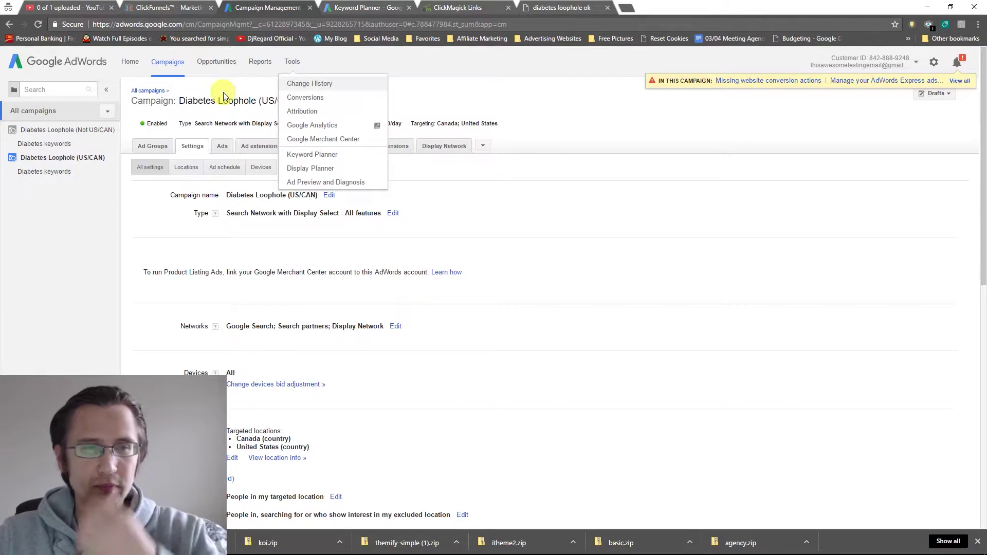
- Show the keywords of the Diabetes Loophole (US/CAN) campaign
left_click(63, 160)
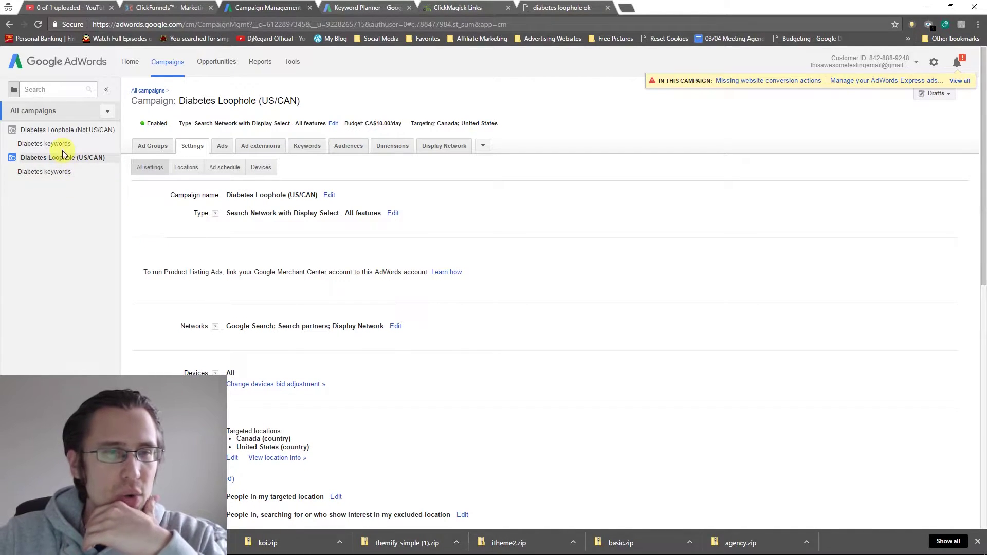
left_click(154, 145)
left_click(307, 148)
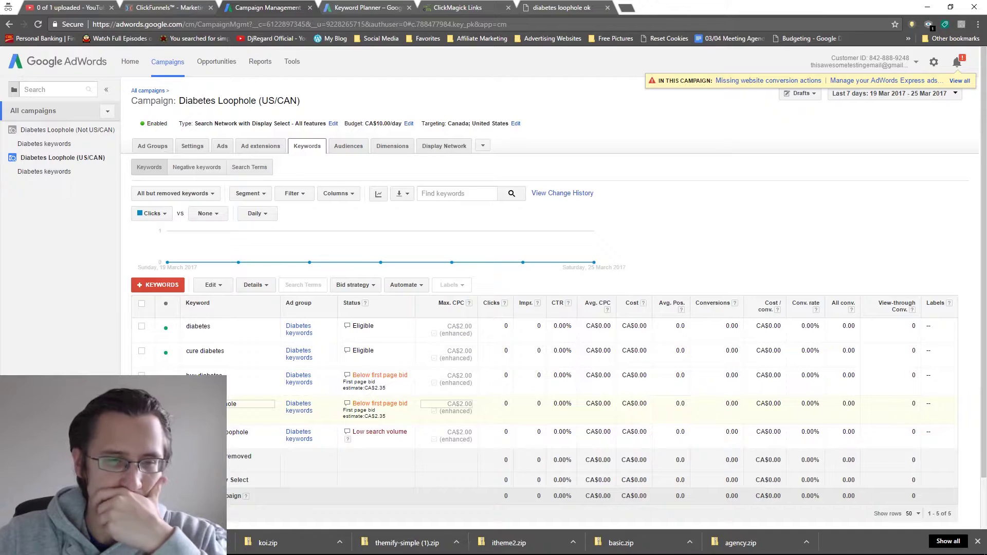
- Rename the Diabetes keywords ad group of the US/CAN campaign as Diabetes Loophole only and save the name
left_click(52, 172)
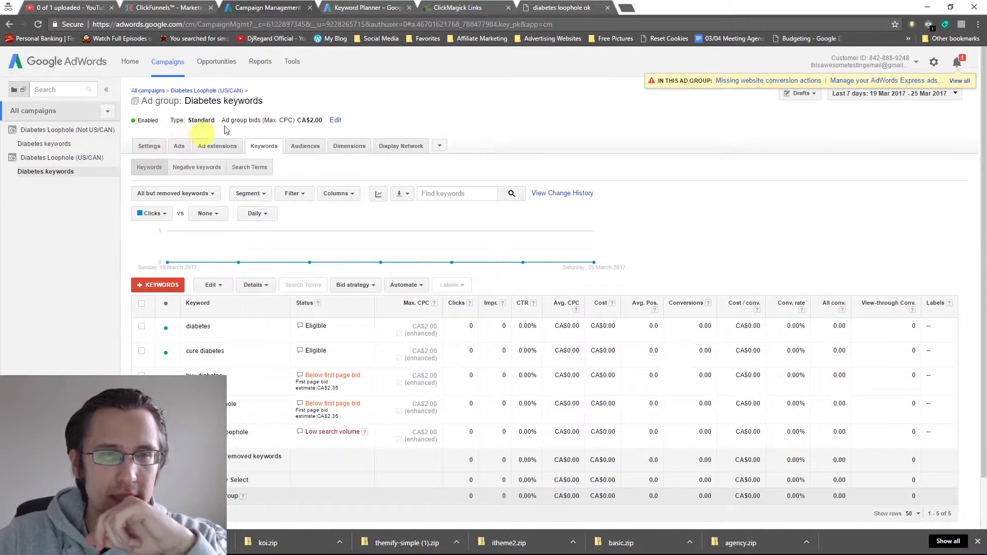
left_click(221, 99)
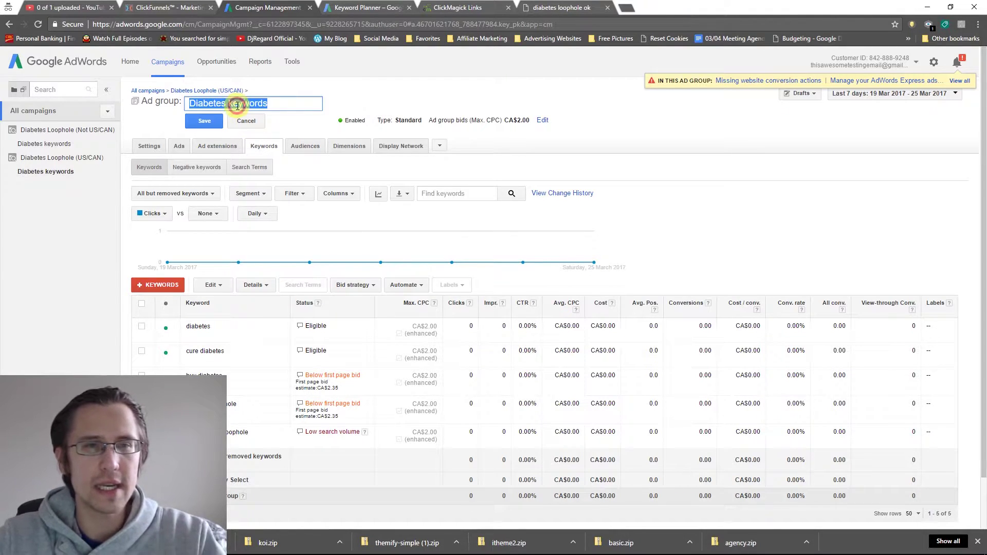
double_click(238, 104)
type("Loophole onl")
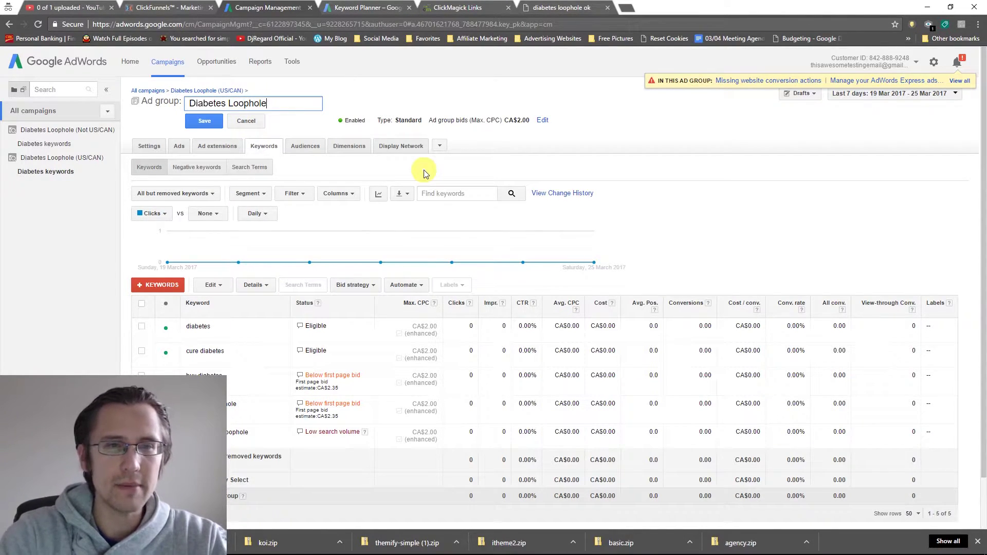
left_click(205, 122)
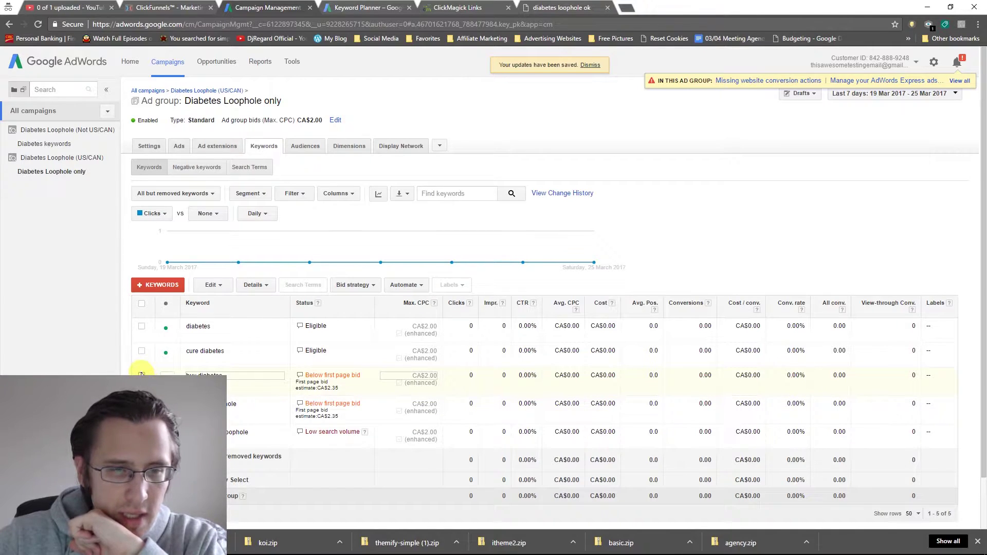
- Remove the keywords diabetes, cure diabetes and buy diabetes from the Diabetes Loophole only ad group
left_click(142, 376)
left_click(141, 351)
left_click(141, 326)
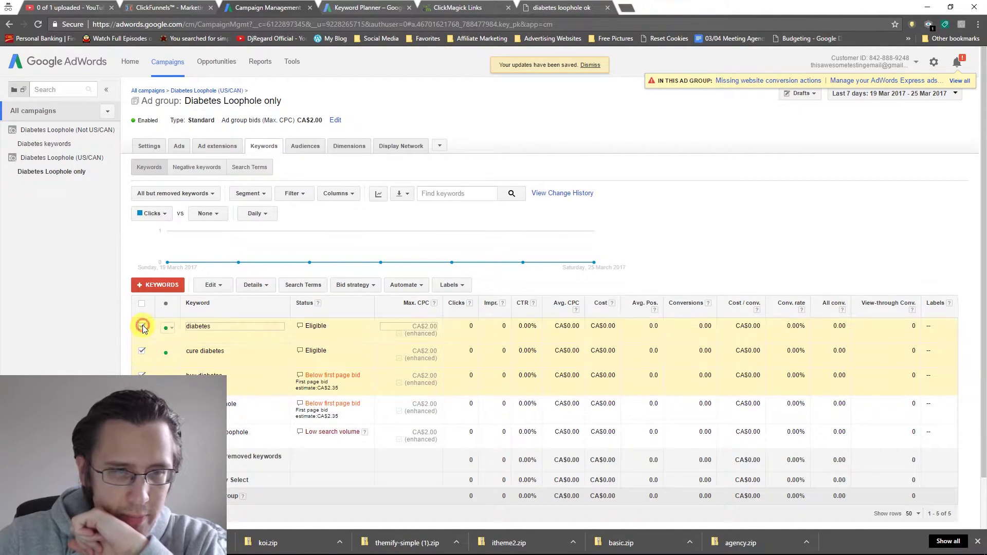
left_click(218, 285)
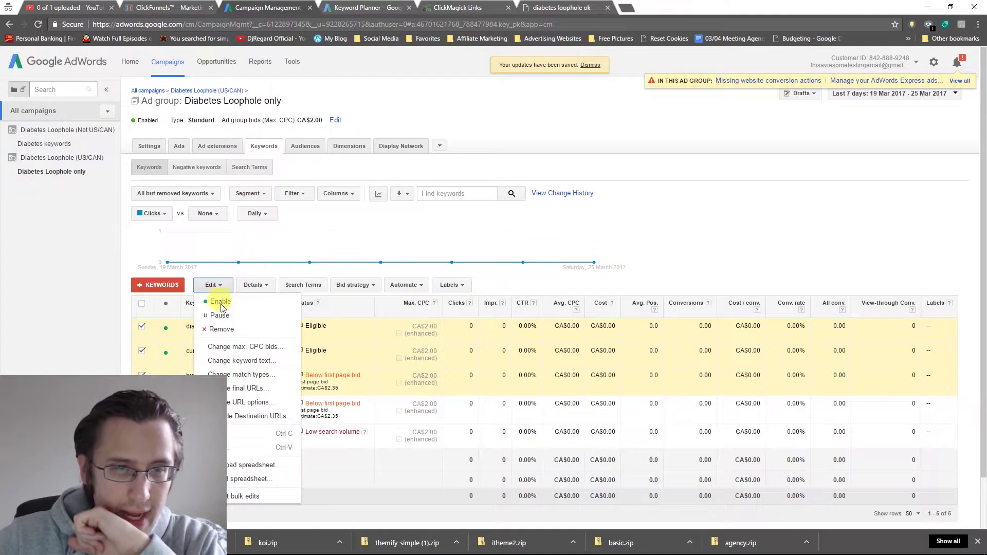
left_click(222, 332)
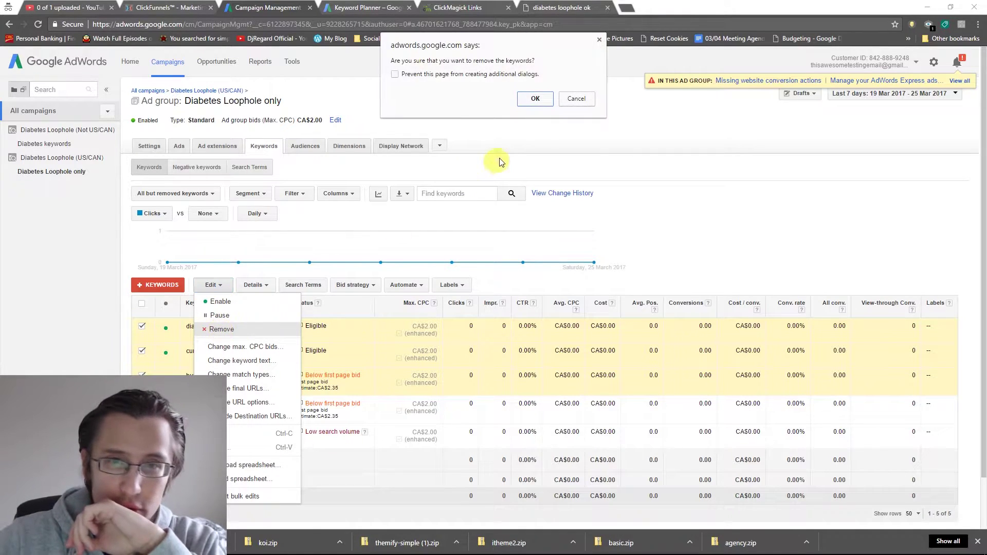
left_click(535, 100)
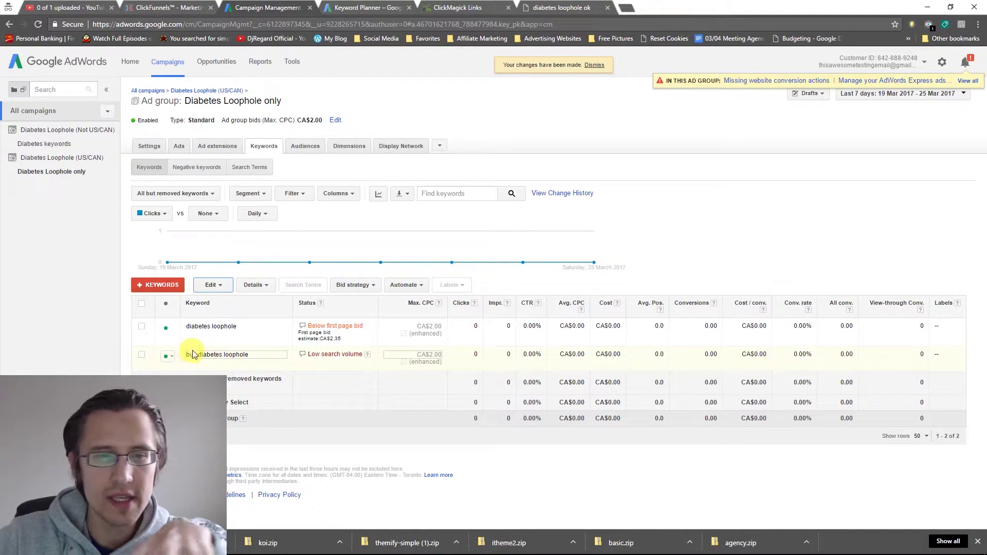
- Change both remaining keywords of the Diabetes Loophole only ad group from broad match to phrase match
left_click(142, 304)
left_click(211, 284)
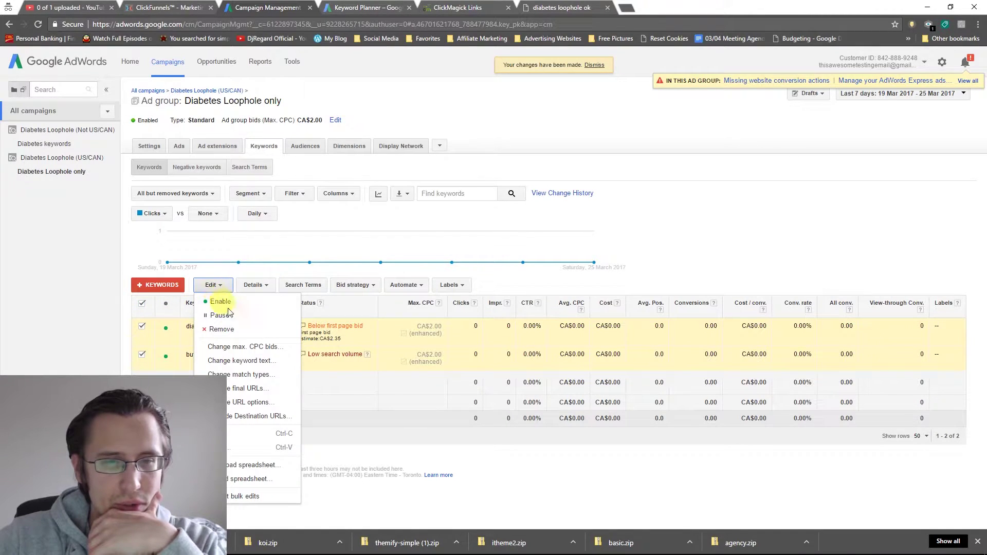
left_click(259, 376)
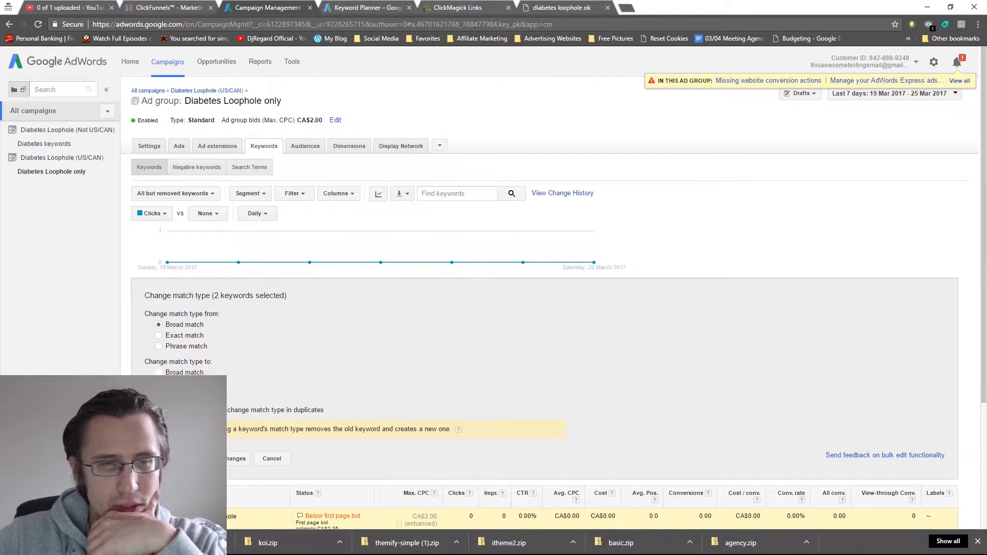
left_click(213, 458)
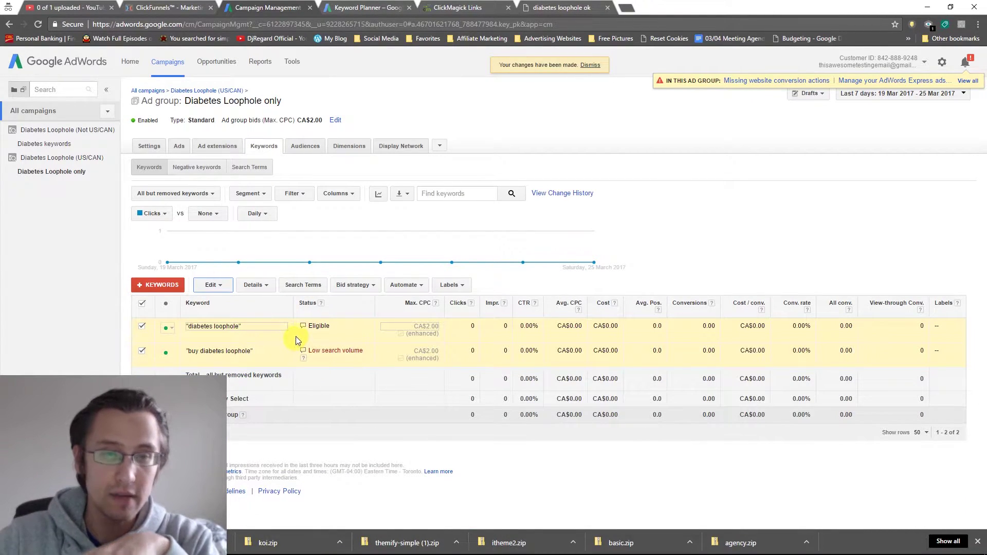
- Check the match type of the "diabetes loophole" keyword in the Diabetes Loophole only ad group
left_click(185, 146)
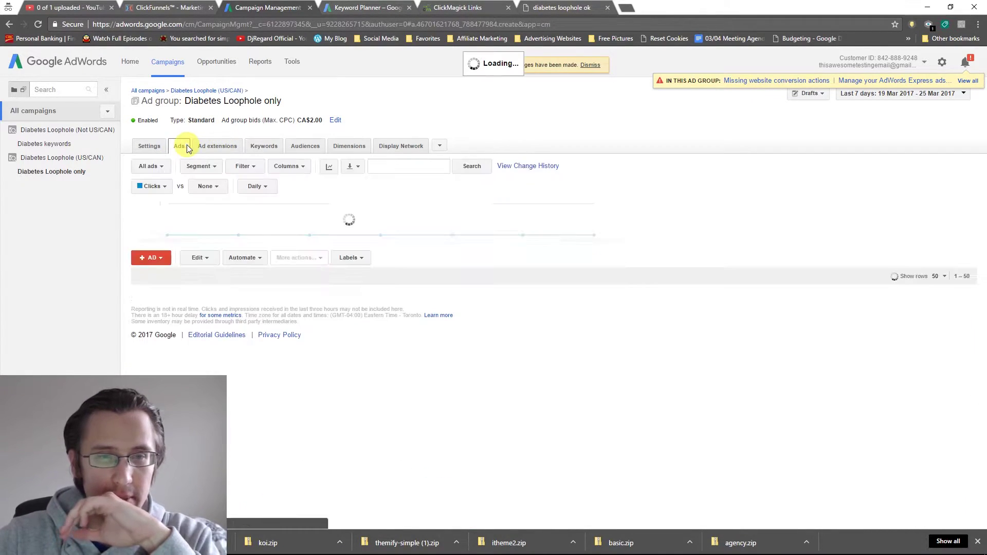
left_click(264, 146)
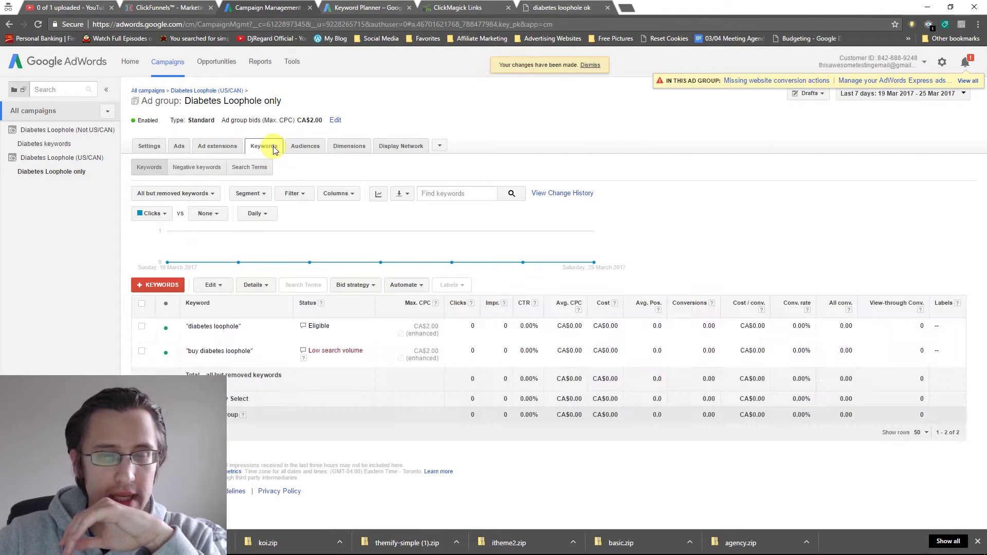
left_click(221, 327)
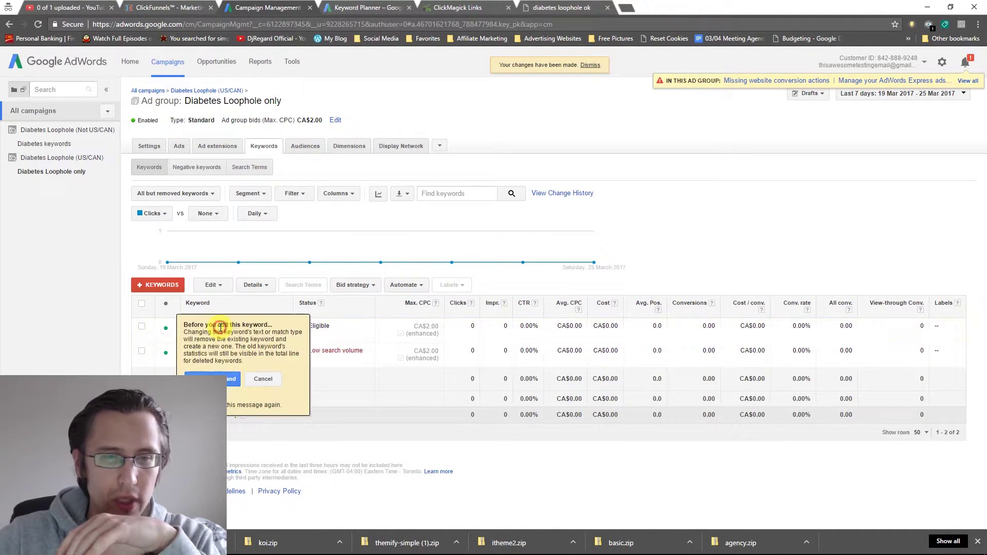
left_click(230, 381)
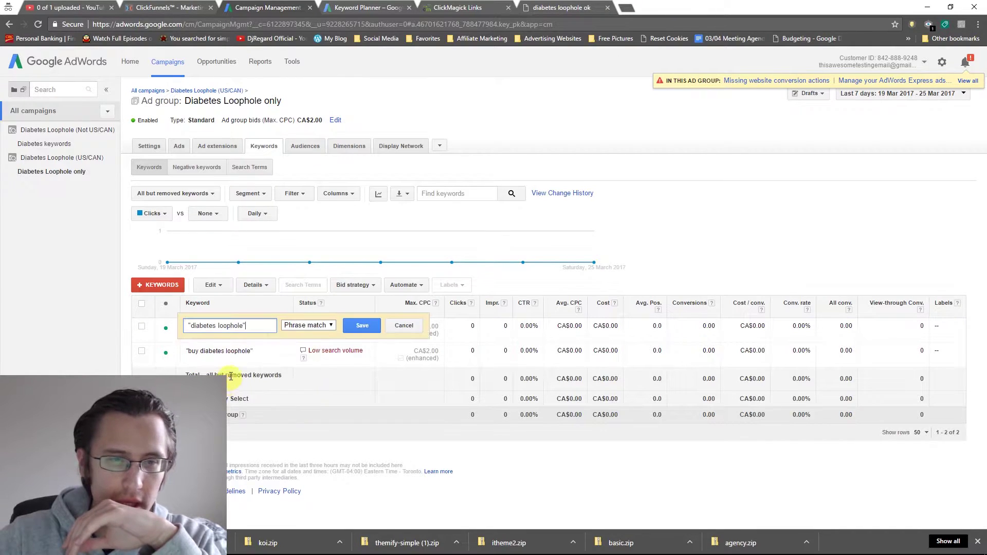
left_click(355, 326)
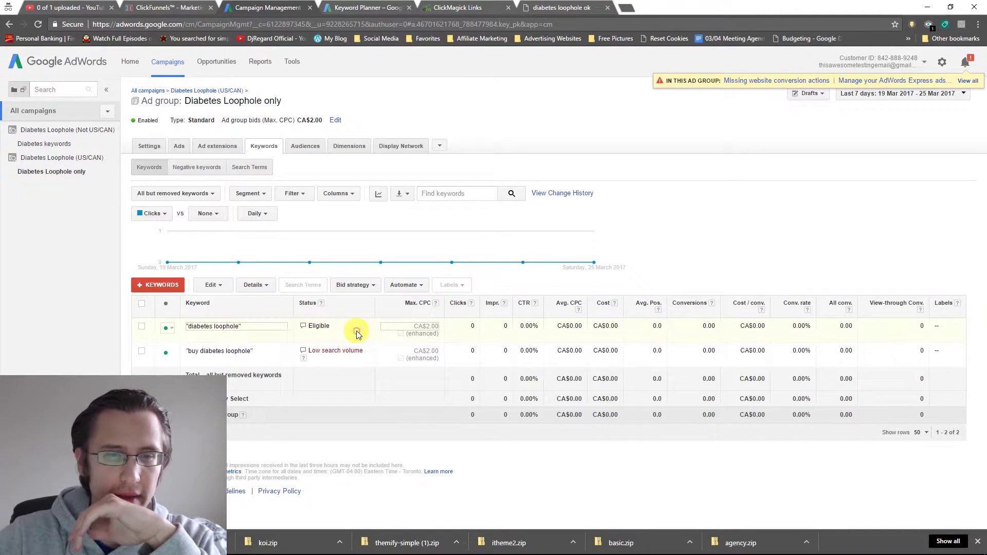
- Remove the keywords diabetes, cure diabetes and buy diabetes from the Not US/CAN campaign's Diabetes keywords ad group
left_click(63, 159)
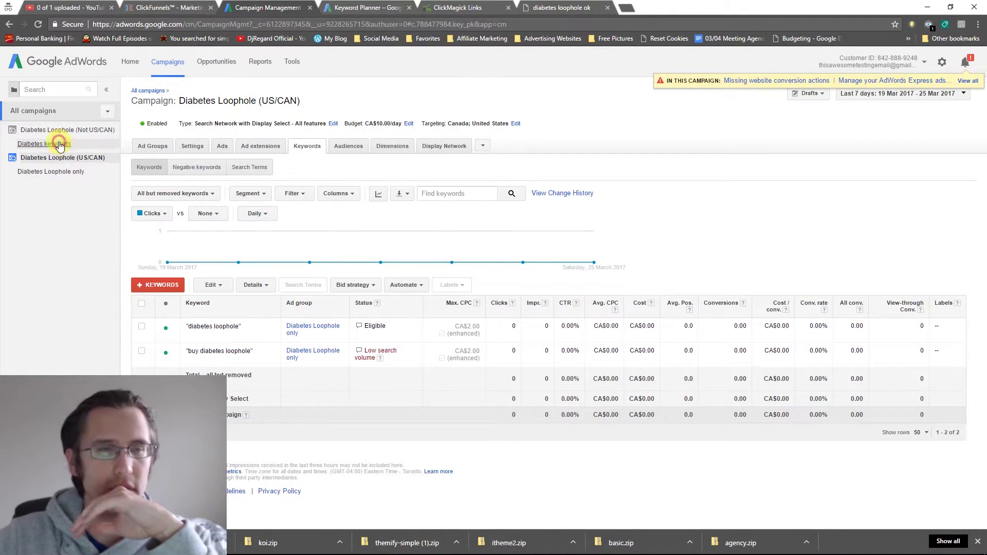
left_click(29, 144)
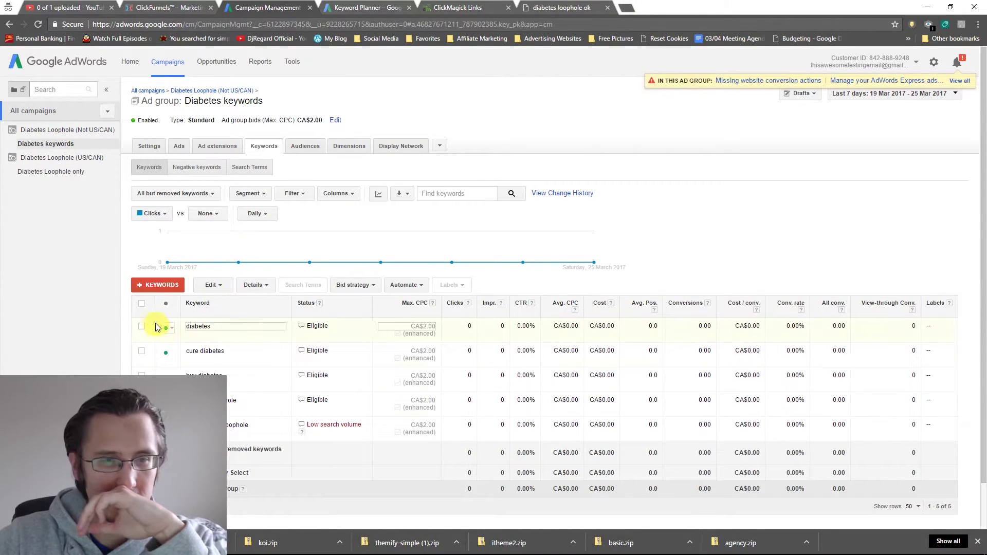
left_click(141, 326)
left_click(141, 351)
left_click(141, 376)
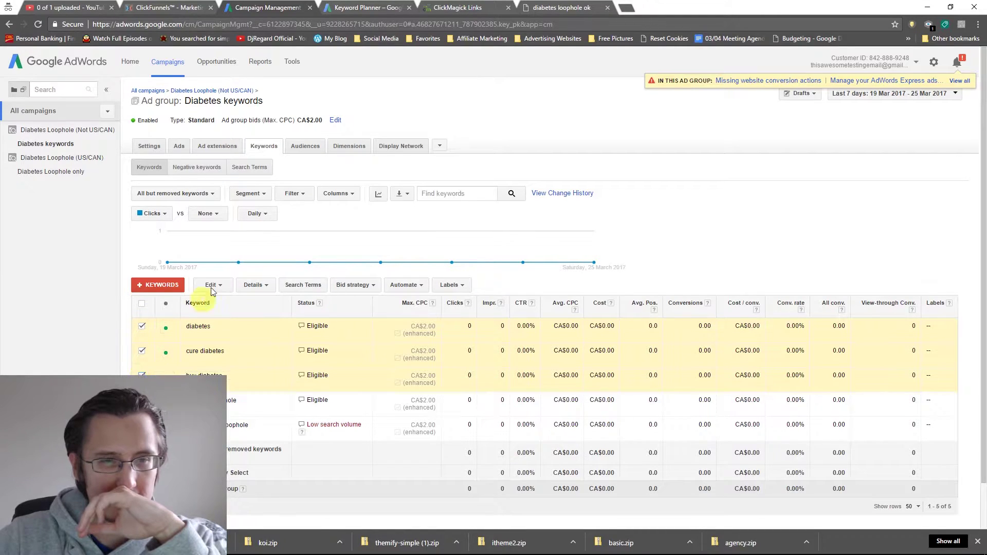
left_click(212, 285)
left_click(222, 329)
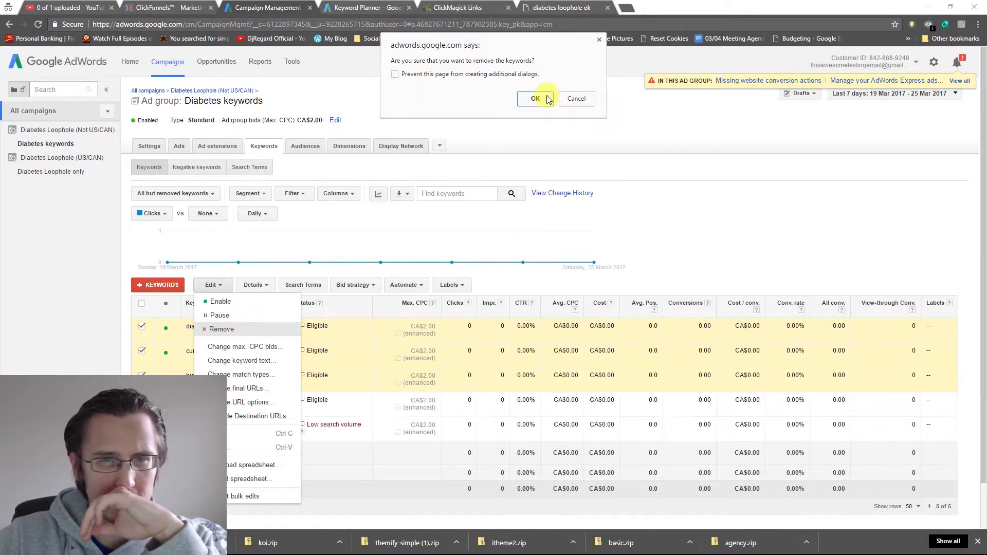
left_click(546, 97)
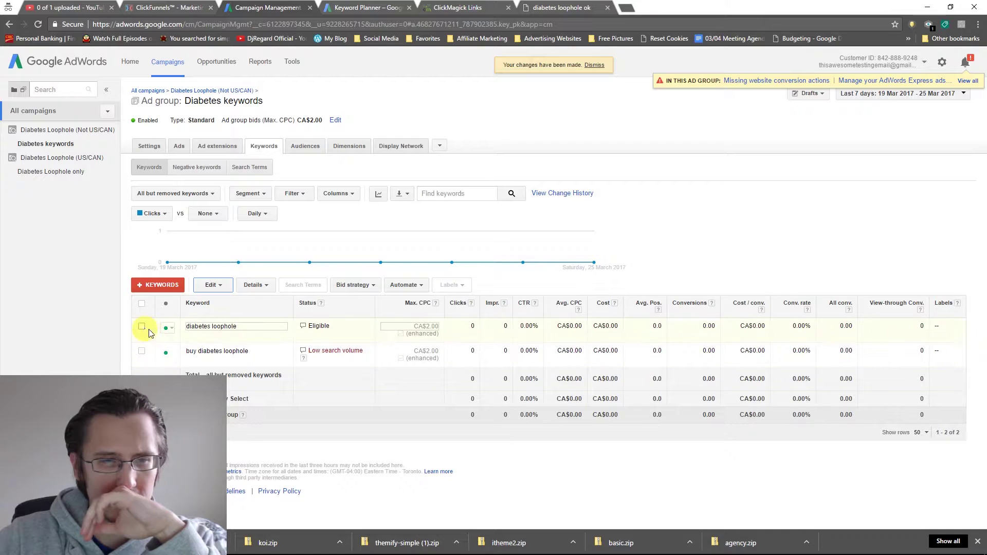
- Set the diabetes loophole keyword in the Not US/CAN campaign to Phrase match and save it
left_click(219, 326)
left_click(223, 379)
left_click(316, 325)
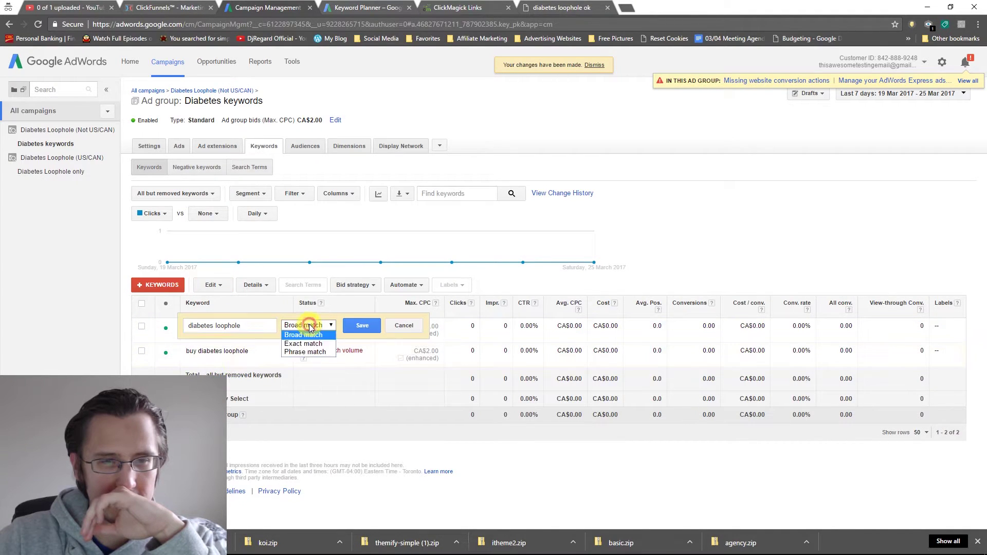
left_click(309, 353)
left_click(359, 329)
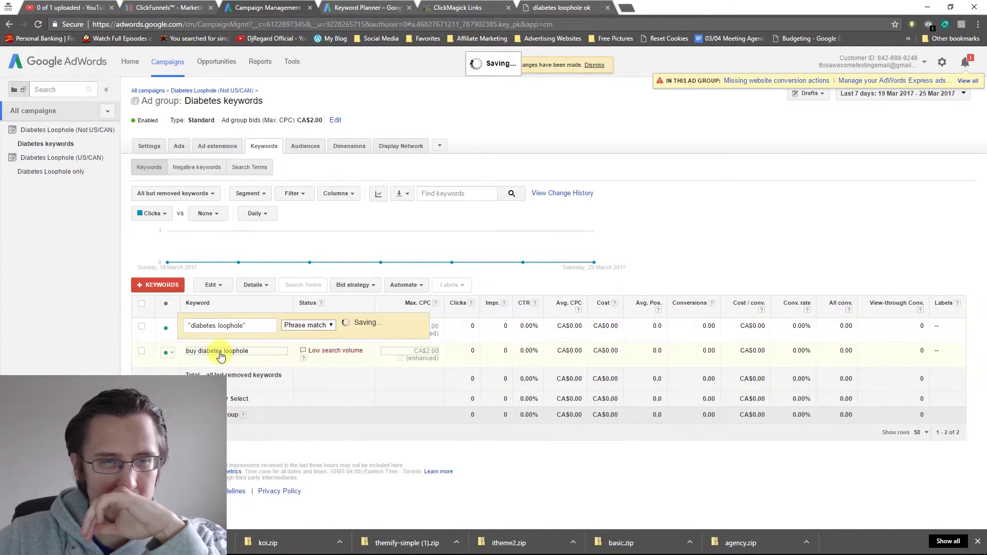
- Set the buy diabetes loophole keyword in the Not US/CAN campaign to Phrase match and save it
left_click(212, 354)
left_click(232, 407)
left_click(308, 353)
left_click(309, 379)
left_click(360, 353)
- Search Keyword Planner for "diabetes loophole" keyword ideas and examine its average monthly searches
left_click(52, 172)
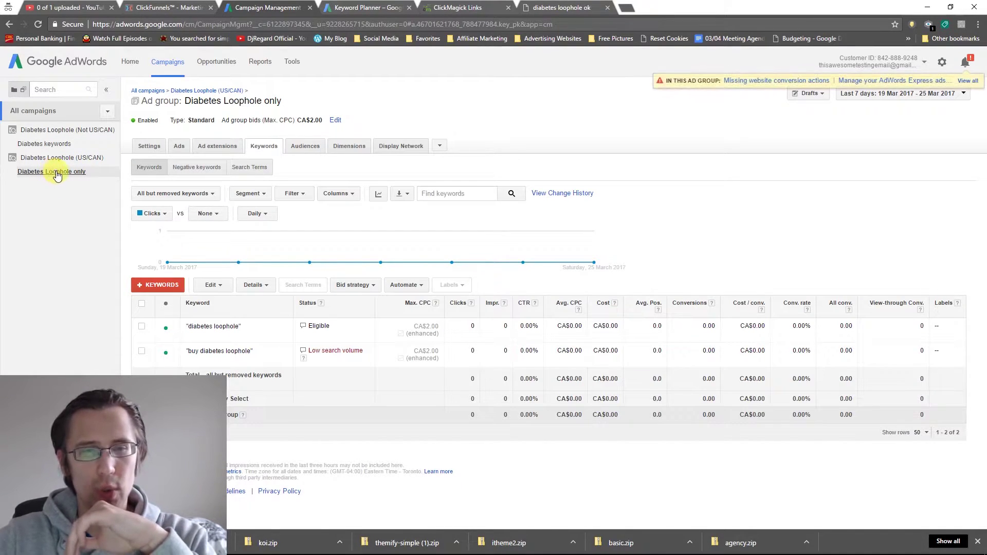
left_click(359, 7)
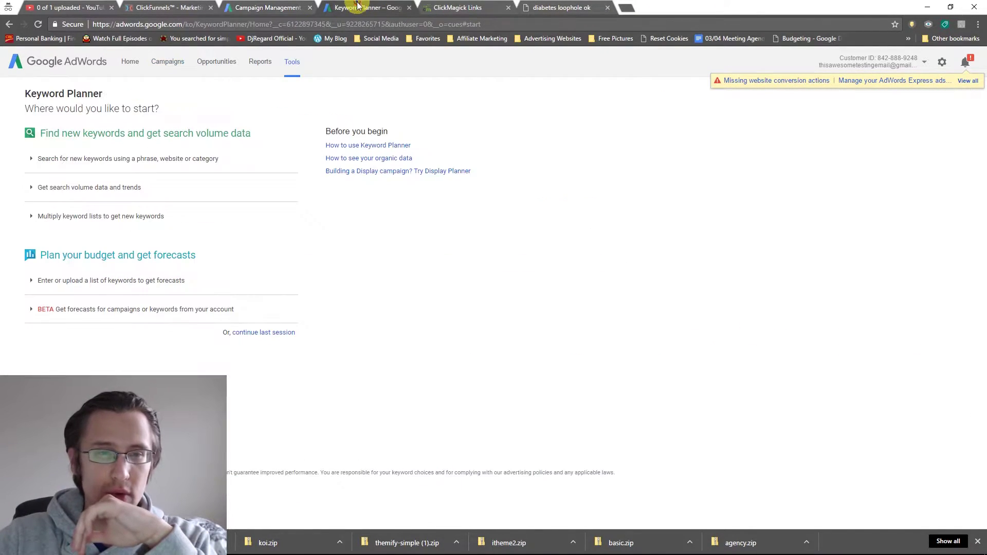
left_click(139, 163)
left_click(123, 221)
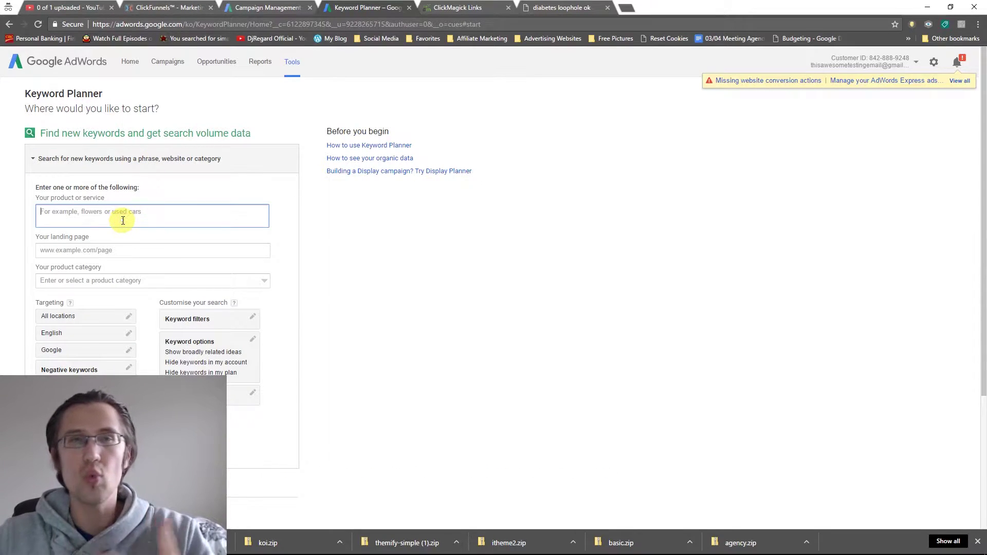
type("diabetes loophole")
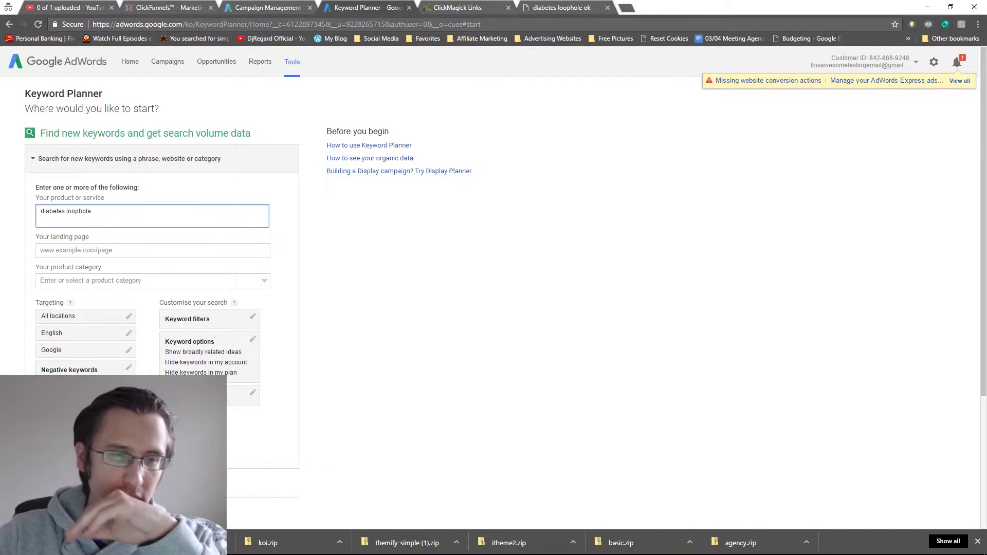
key("Return")
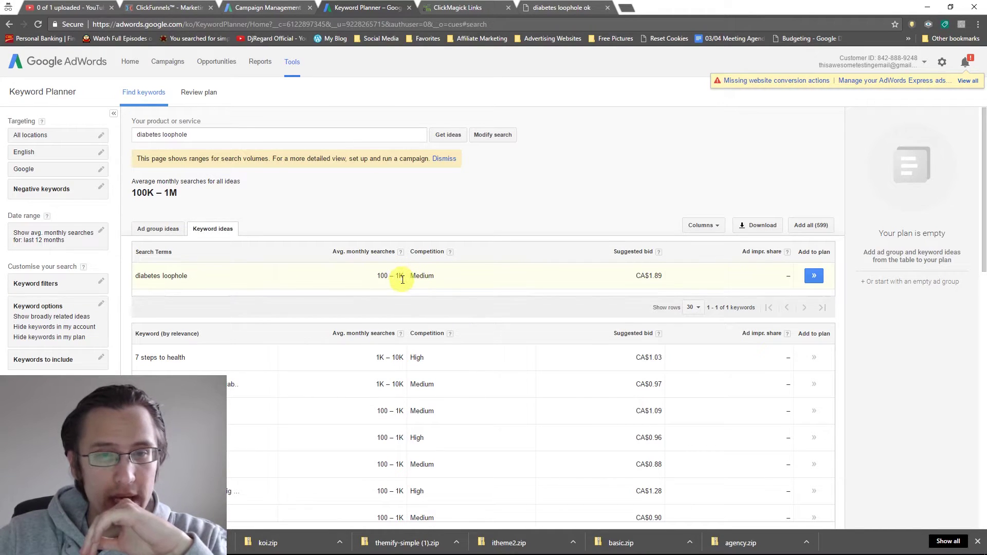
left_click_drag(403, 276, 269, 271)
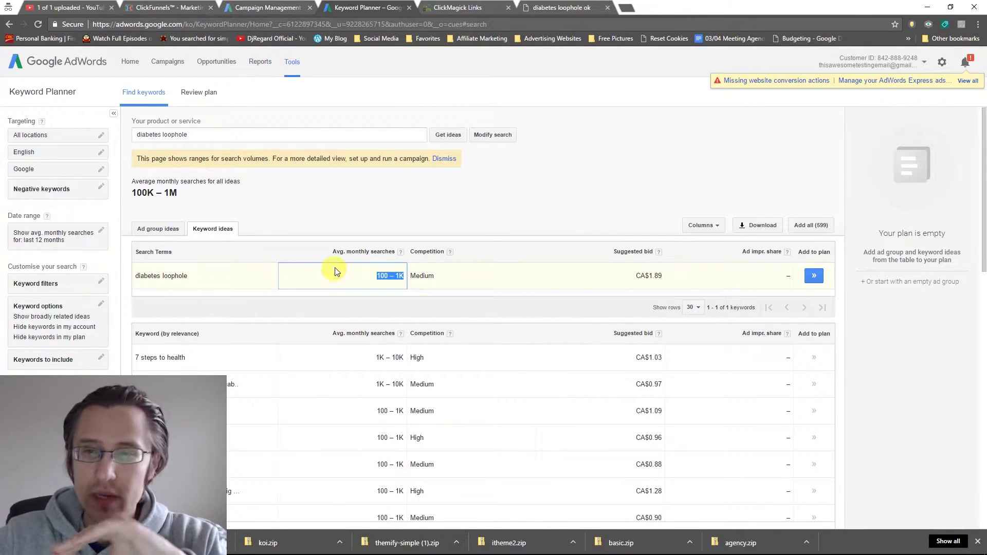
scroll(323, 340, "down", 2)
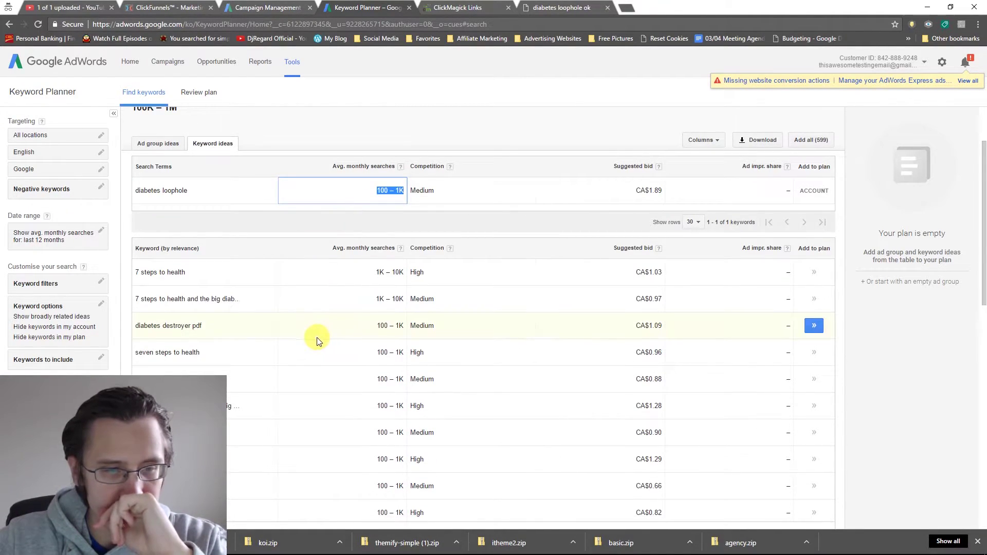
scroll(319, 334, "up", 2)
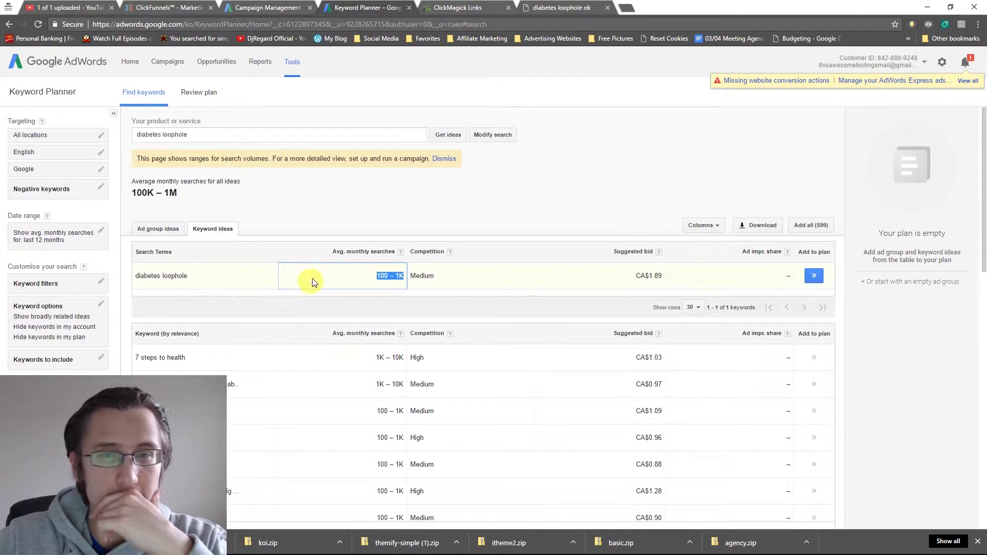
- Get keyword ideas for "diabetes" alone and check the term's suggested bid
double_click(190, 133)
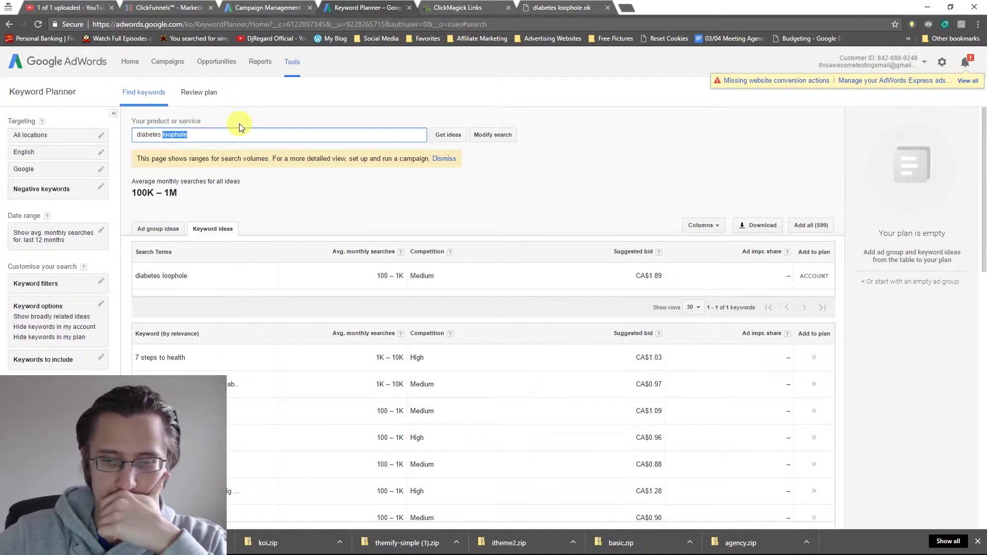
key("BackSpace")
key("Return")
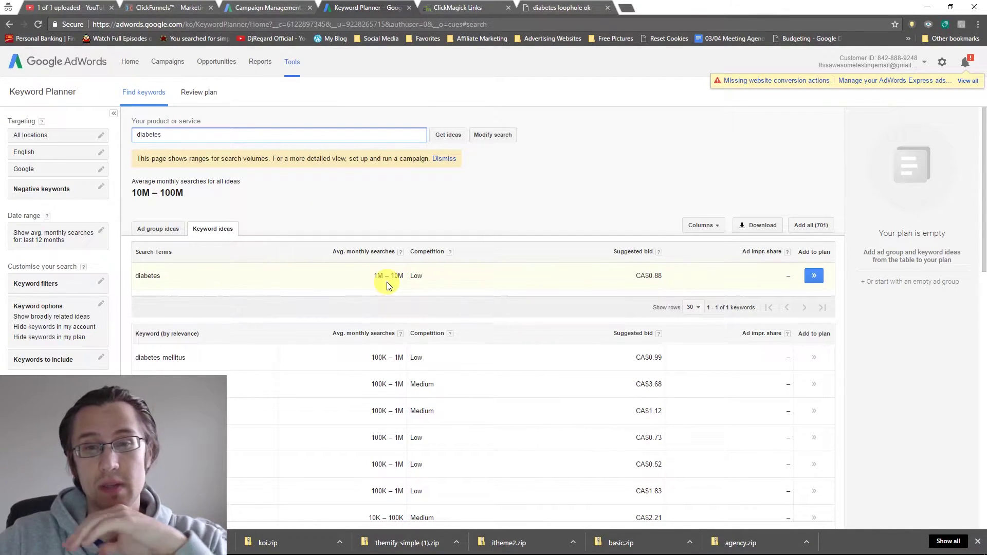
double_click(637, 275)
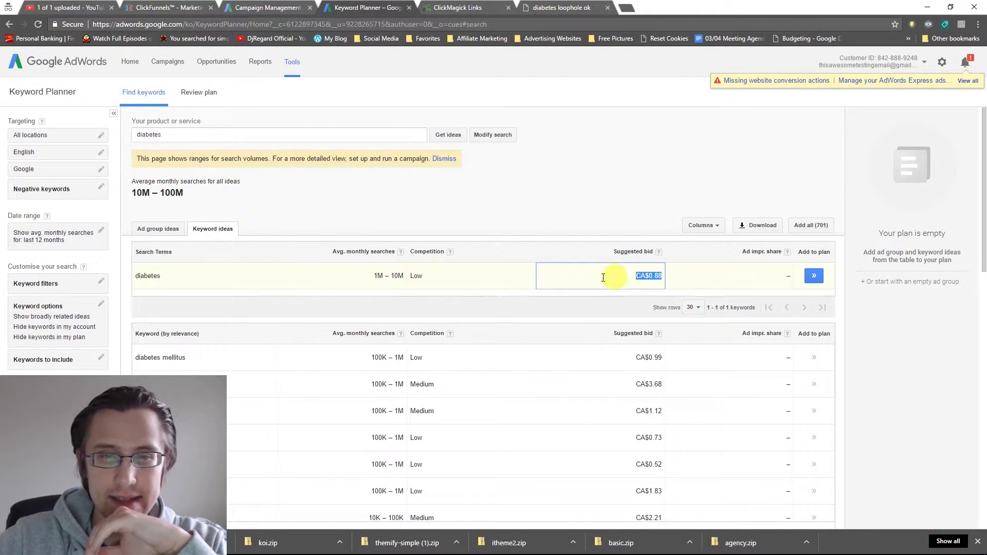
- Add the diabetes search term and seven related ideas, including diabetes mellitus, type 1 diabetes and diabetes type 2, to the keyword plan
left_click(822, 277)
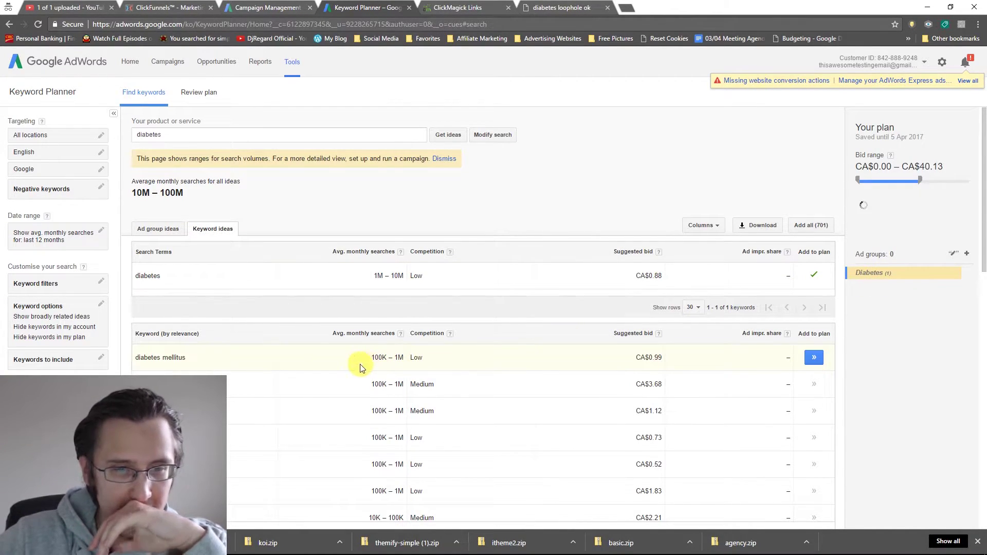
left_click(814, 385)
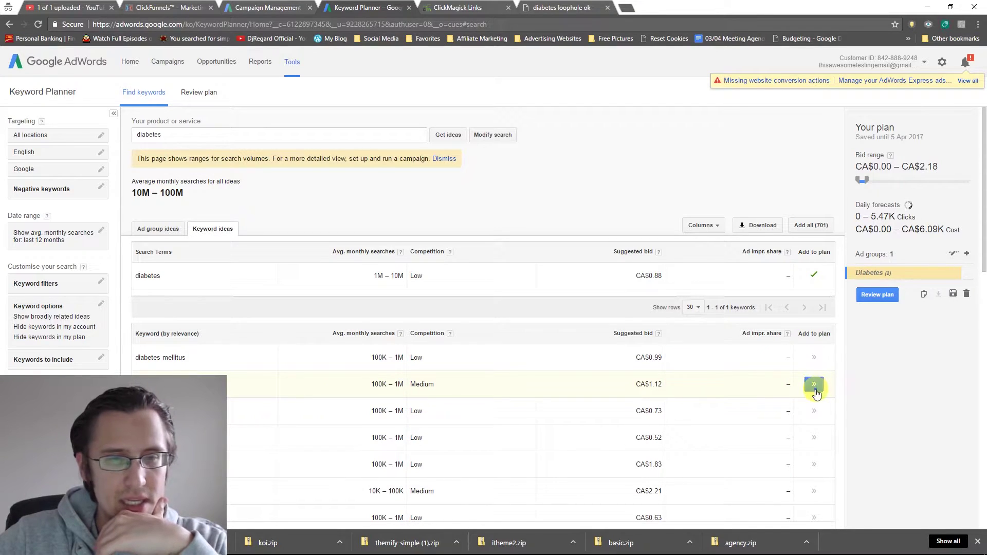
left_click(814, 384)
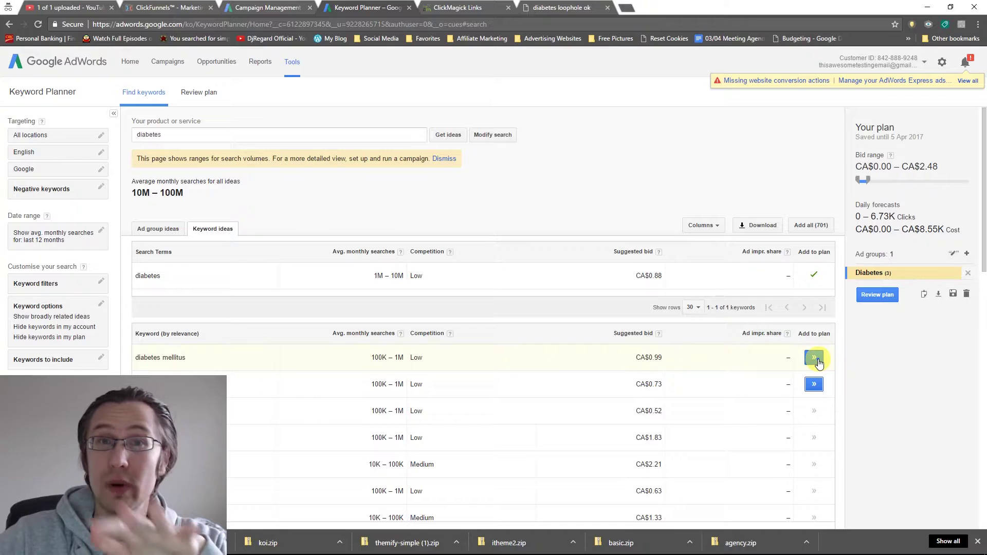
left_click(817, 359)
left_click(818, 360)
left_click(817, 359)
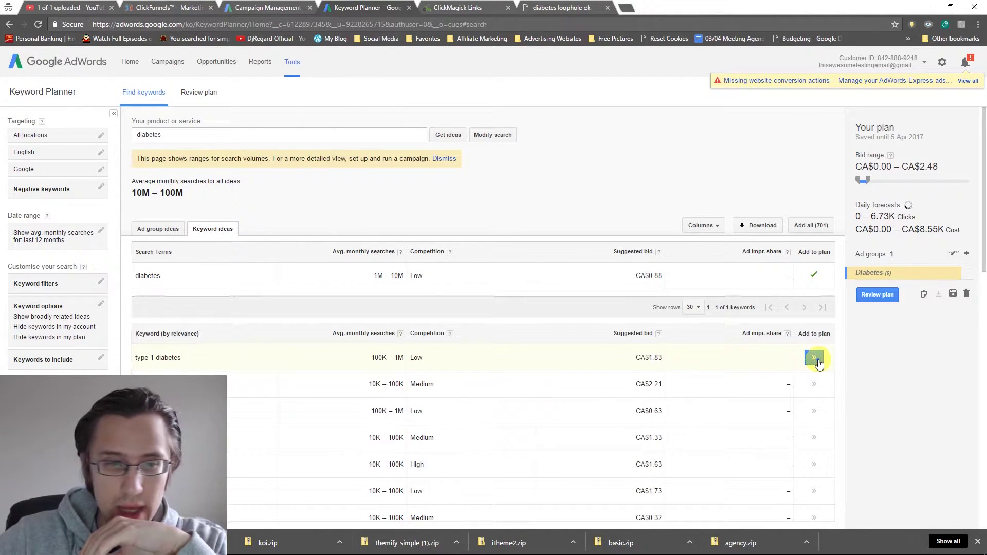
left_click(816, 360)
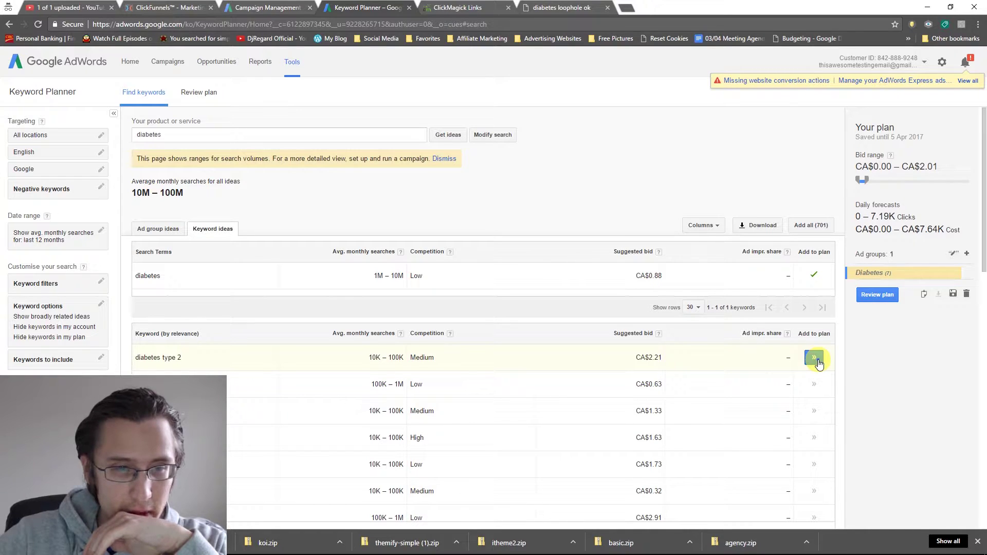
left_click(816, 360)
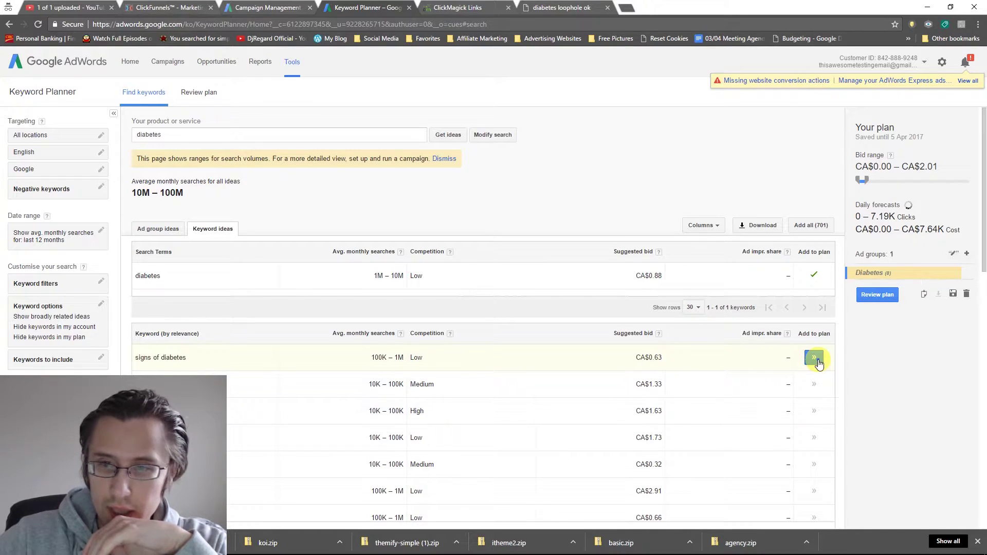
- Save the plan to the existing Diabetes Loophole (US/CAN) campaign as a new ad group with a default bid of CA$1
left_click(953, 295)
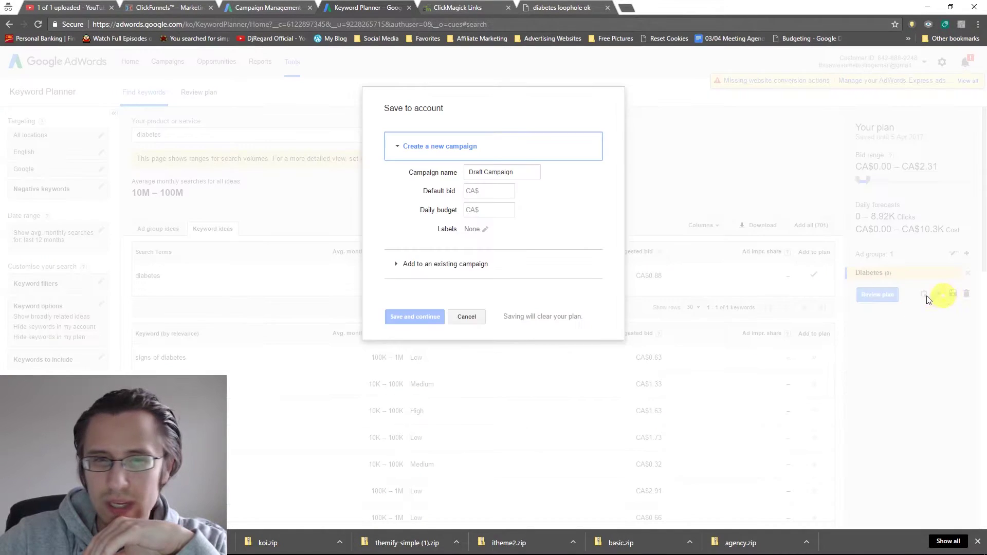
left_click(469, 265)
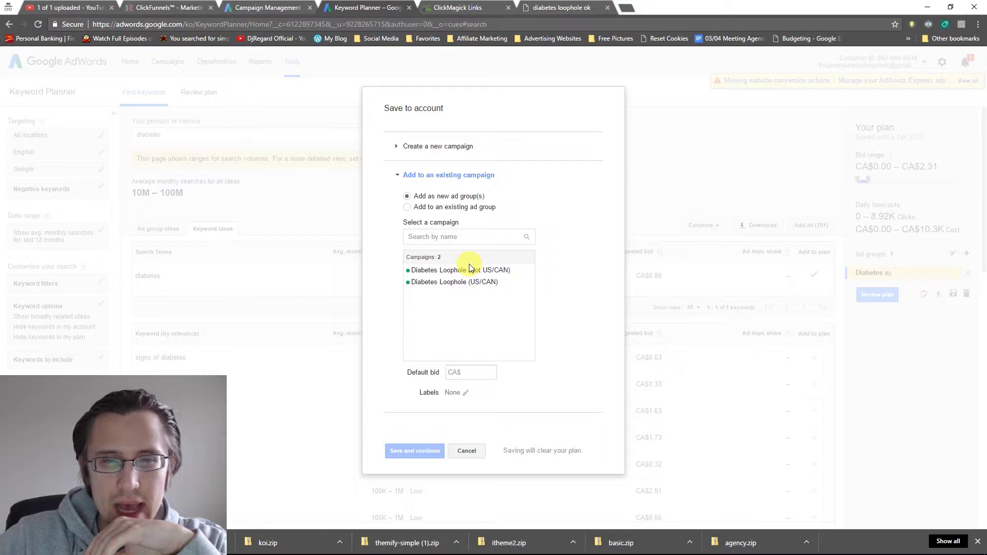
left_click(445, 209)
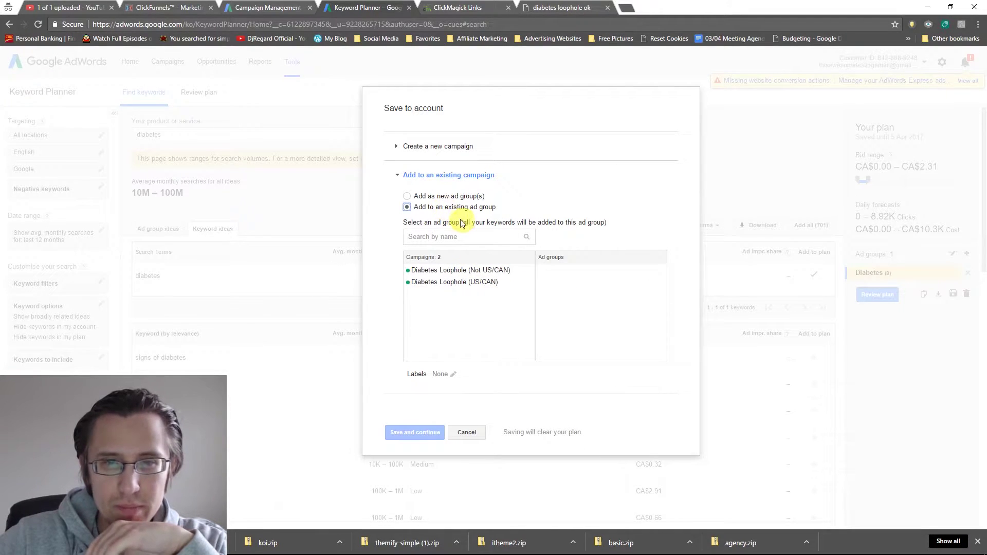
left_click(442, 198)
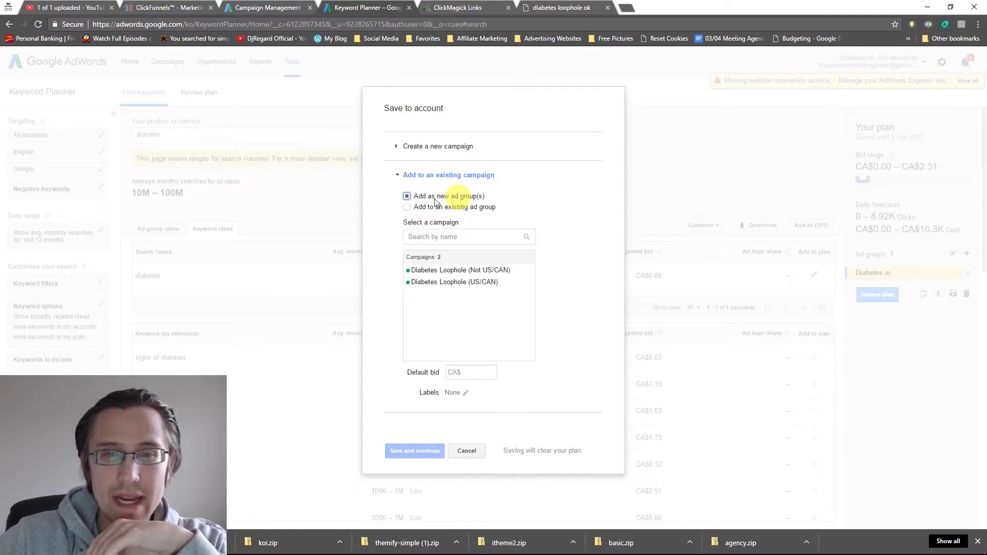
left_click(452, 286)
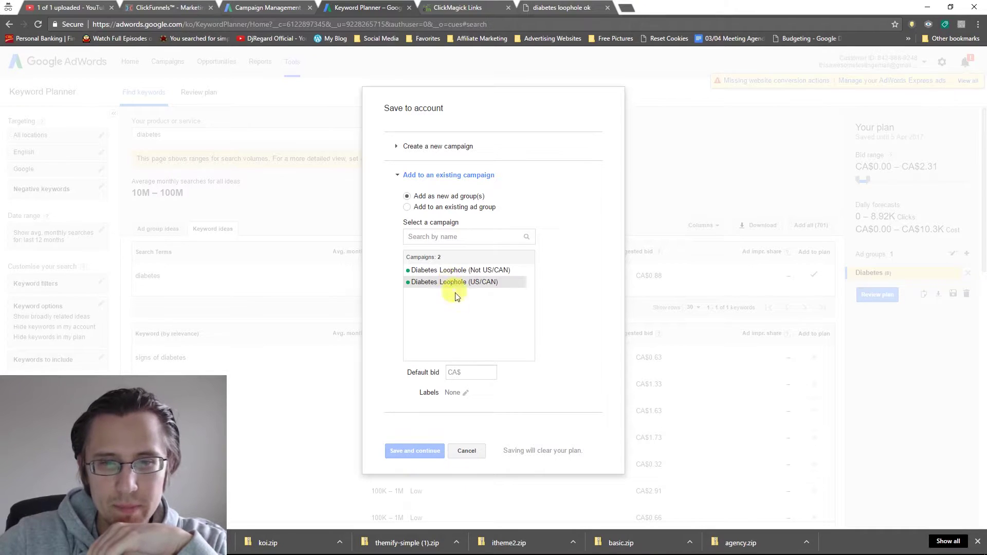
left_click(462, 372)
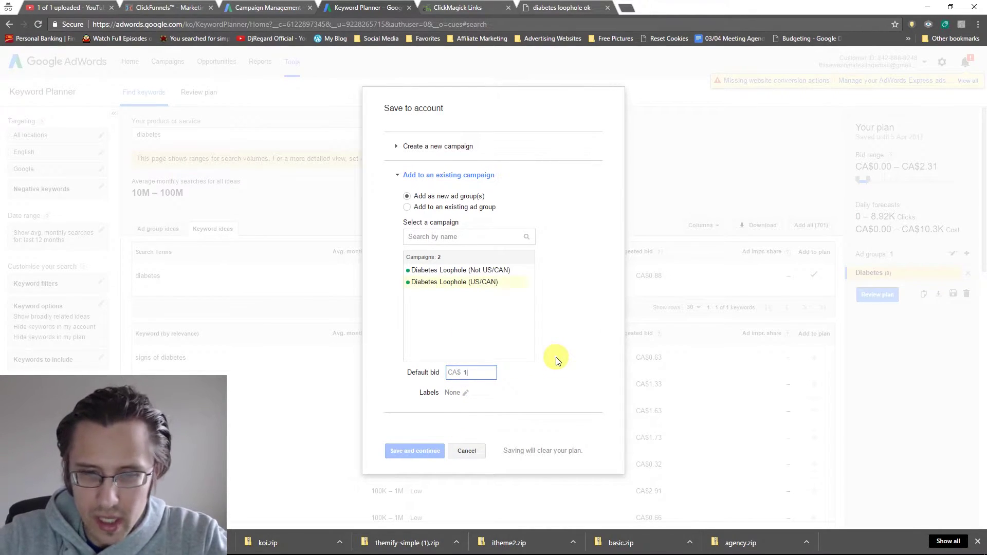
left_click(413, 451)
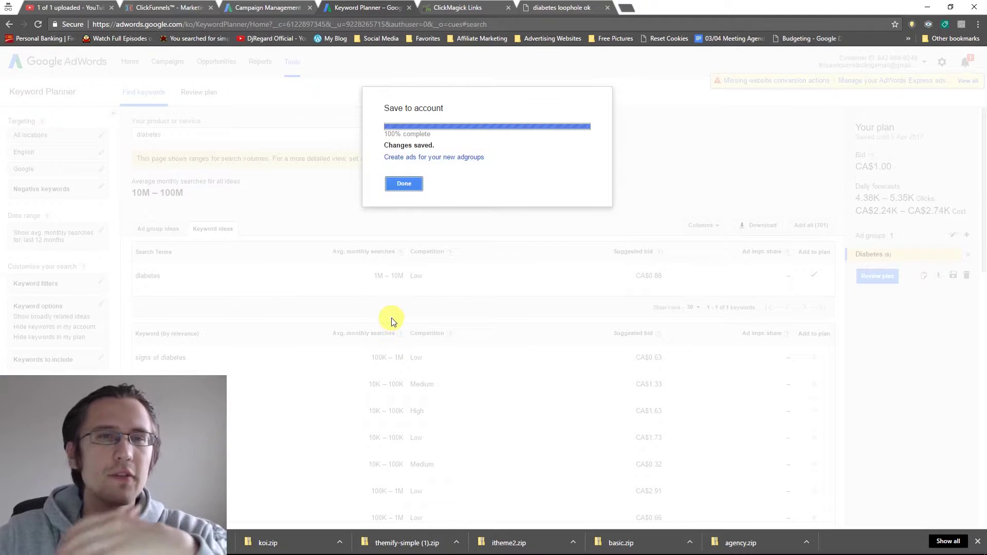
left_click(407, 184)
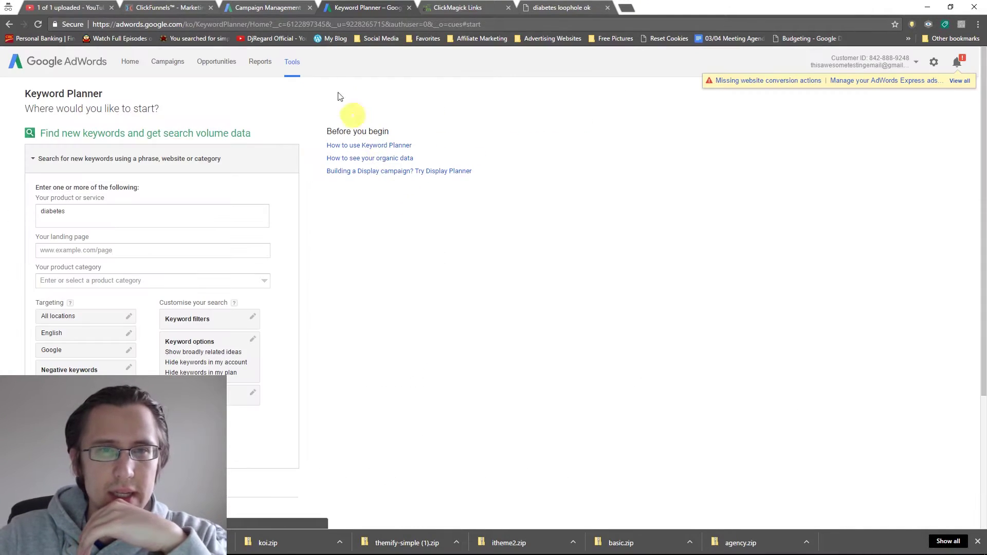
- Reload the campaign management page and rename the US/CAN campaign's new Diabetes ad group to "All Diabetes"
left_click(285, 9)
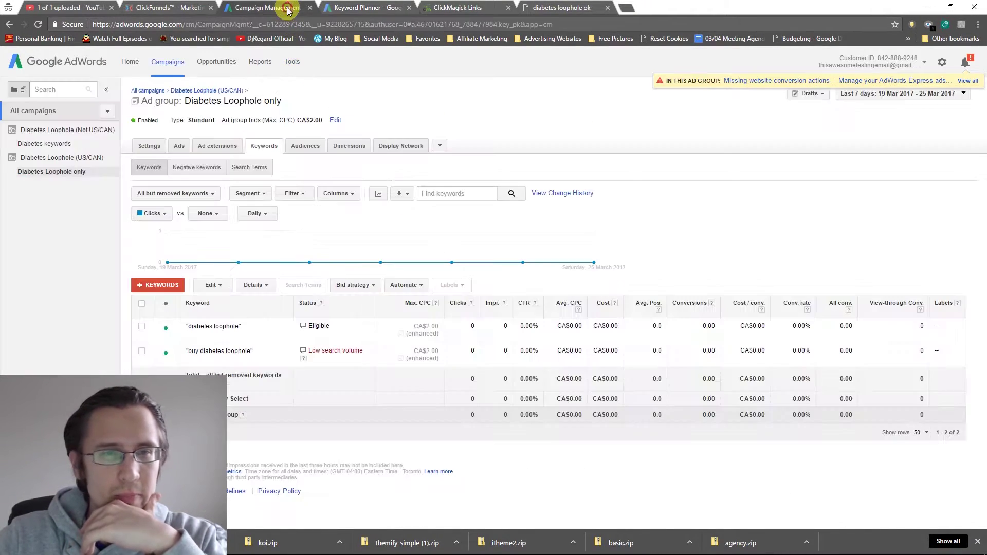
left_click(38, 24)
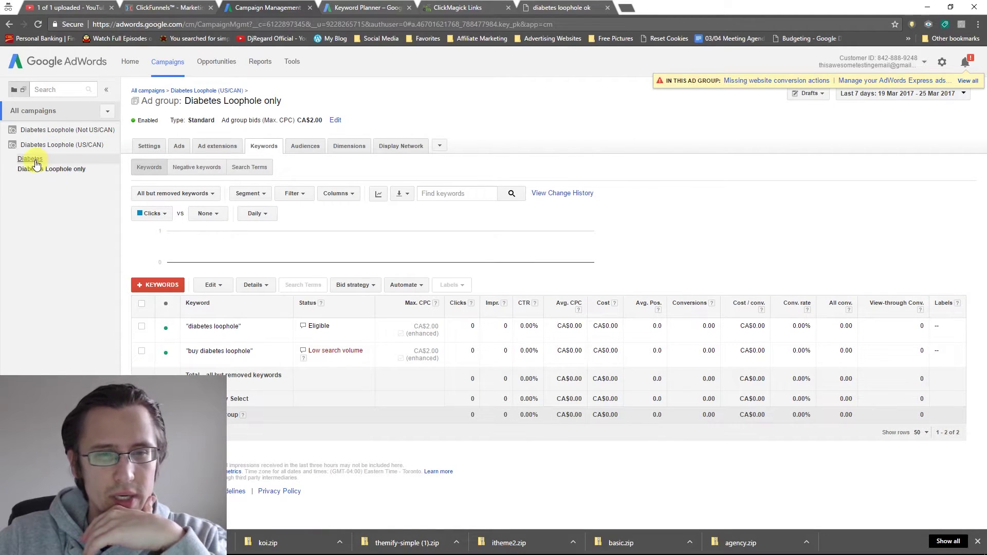
left_click(31, 159)
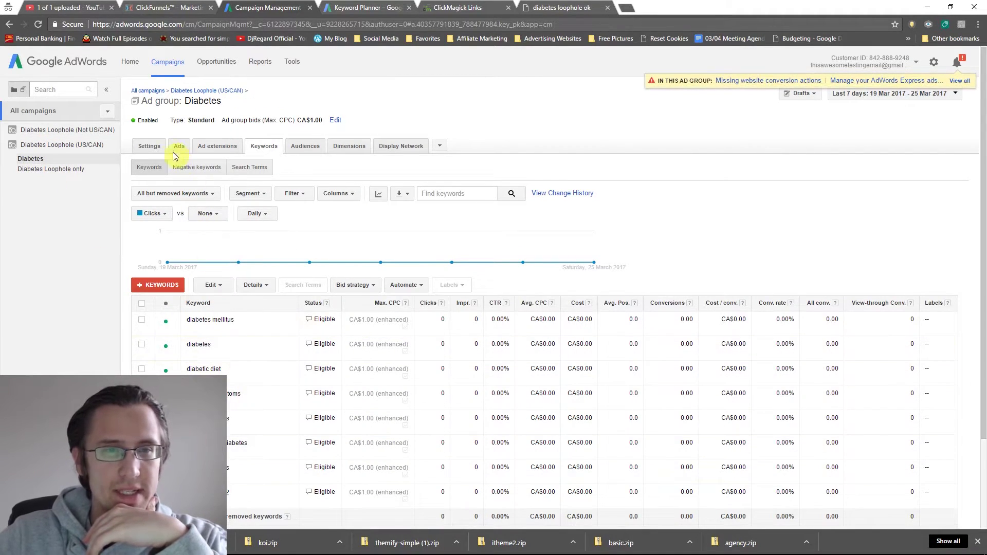
left_click(197, 101)
left_click(231, 106)
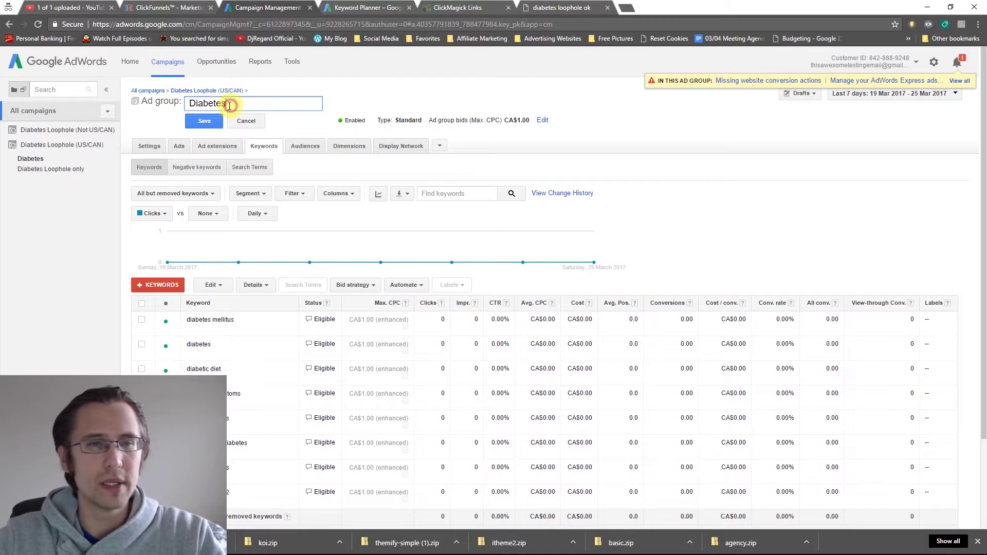
left_click(189, 105)
type("All")
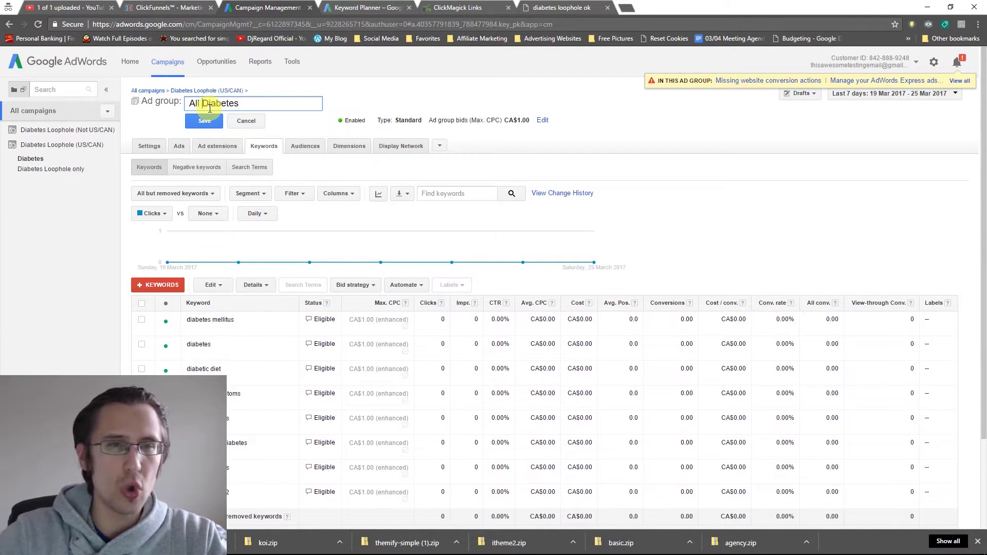
left_click(208, 131)
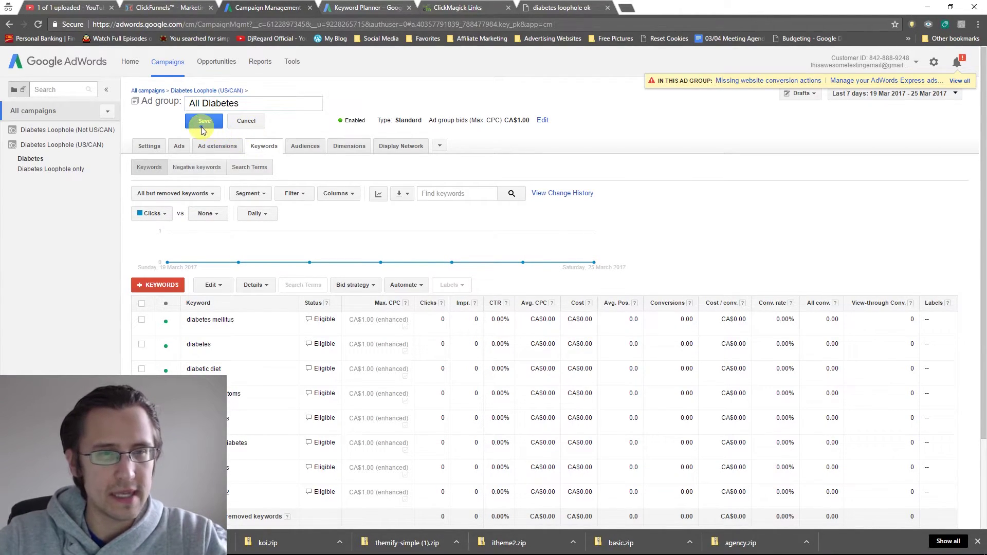
left_click(204, 120)
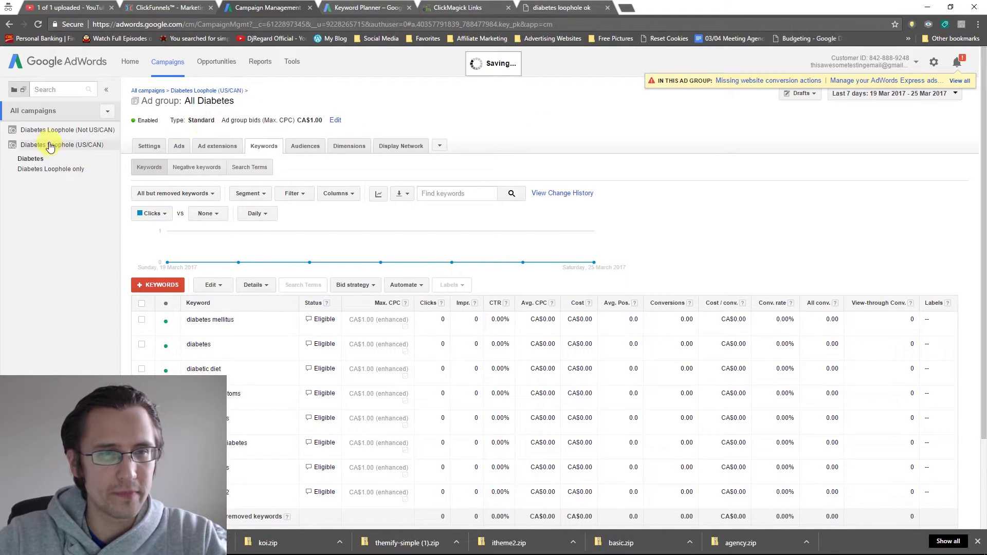
- Open the ads list of the All Diabetes ad group in the Diabetes Loophole (US/CAN) campaign
left_click(50, 147)
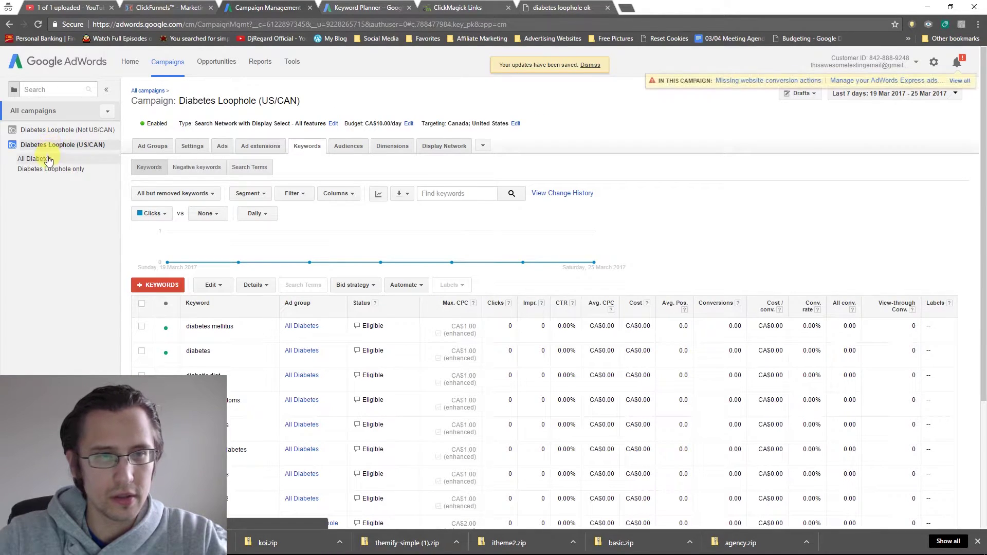
left_click(37, 158)
left_click(260, 146)
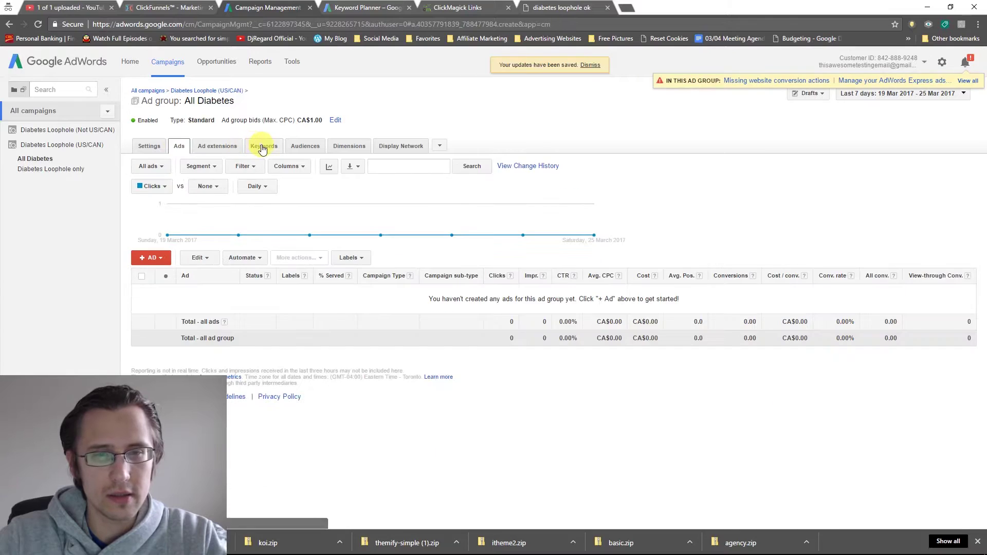
left_click(181, 147)
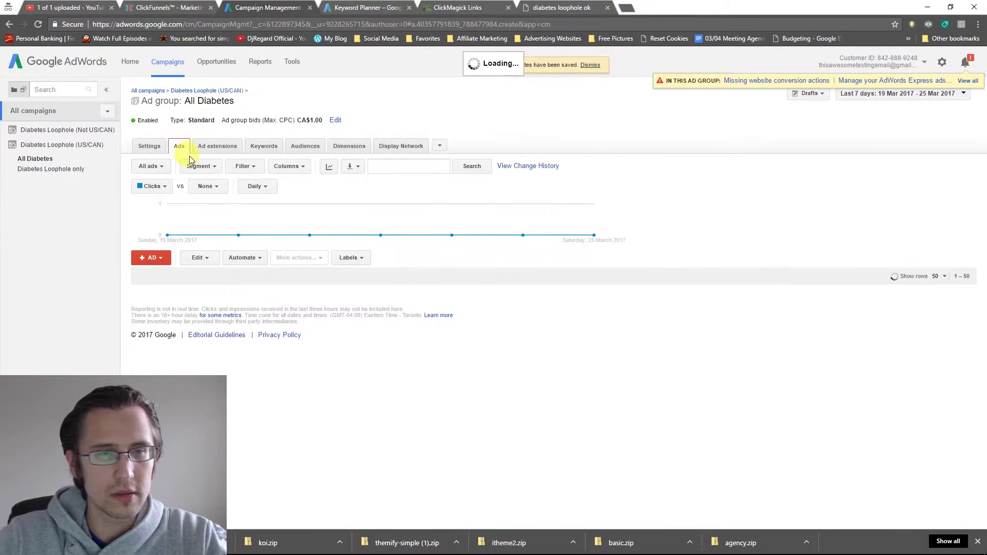
- Examine the ads and keywords of the All Diabetes ad group in the Diabetes Loophole (US/CAN) campaign
left_click(150, 166)
left_click(150, 184)
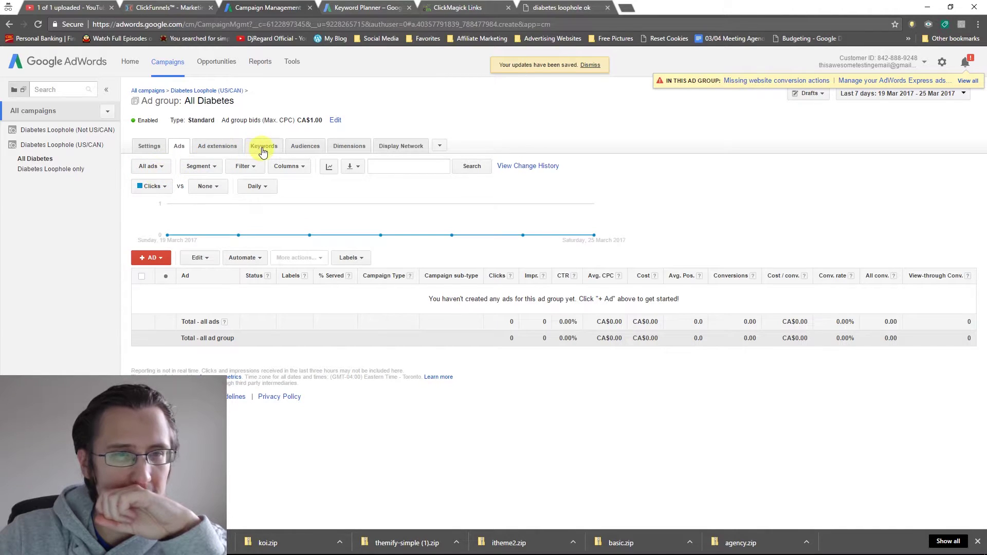
left_click(74, 169)
left_click(32, 159)
left_click(264, 146)
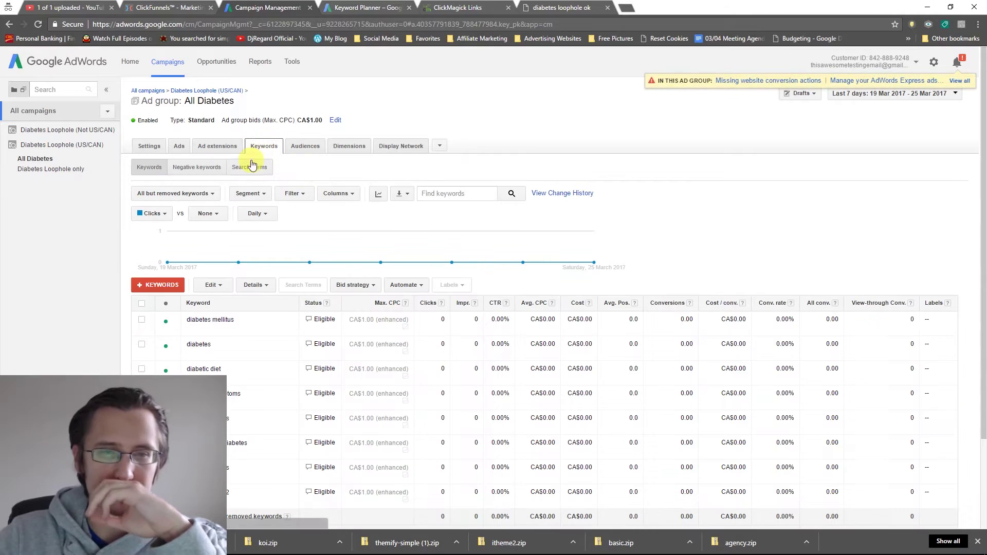
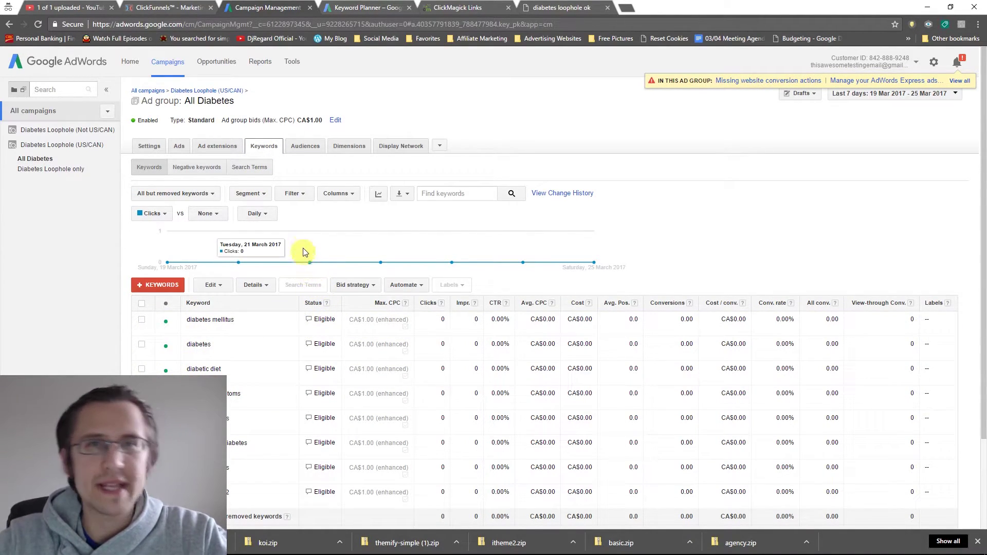
left_click(43, 170)
left_click(35, 160)
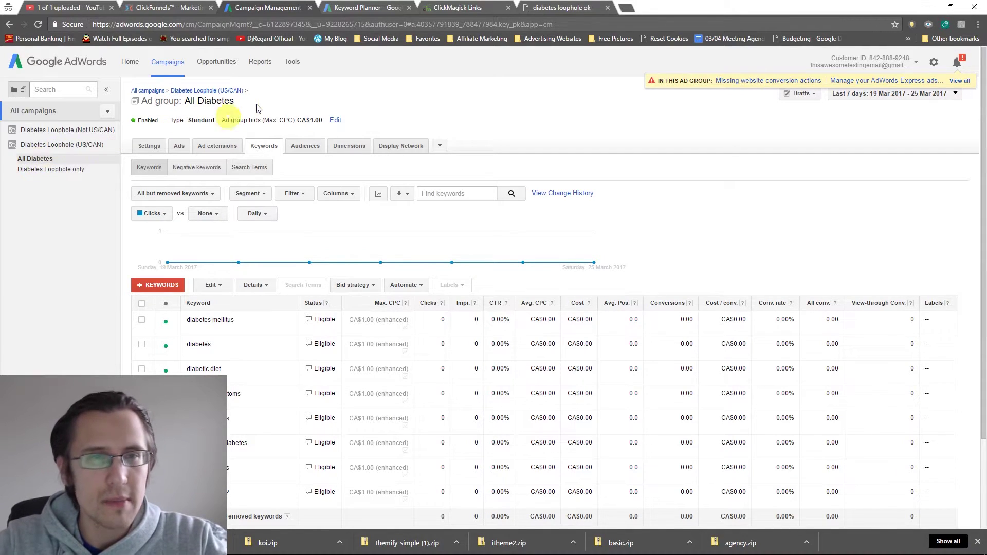
left_click(372, 10)
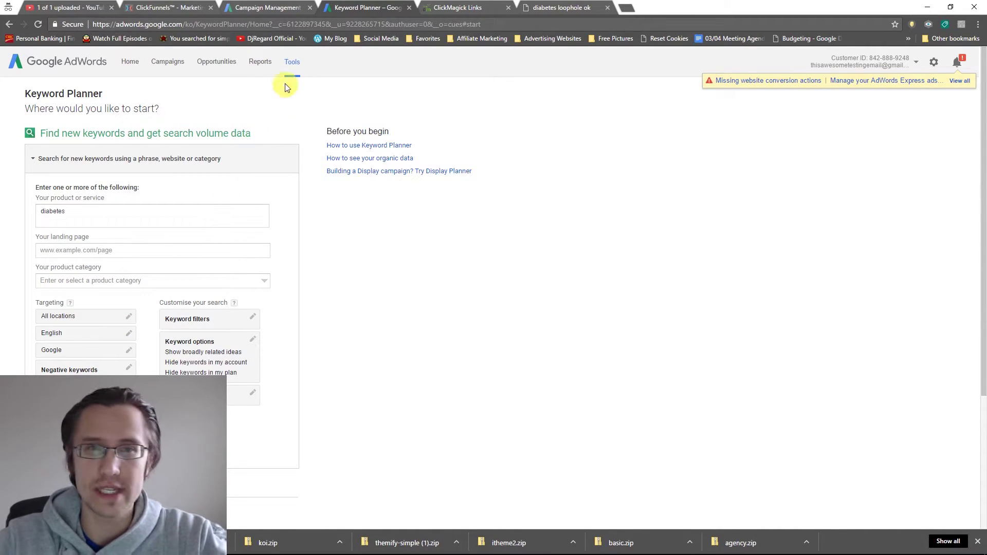
left_click(292, 7)
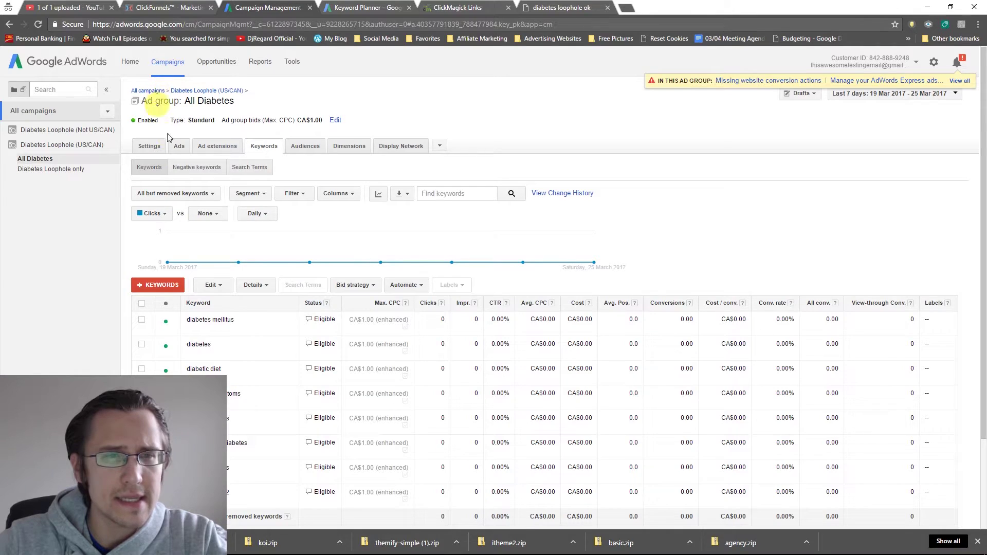
left_click(178, 148)
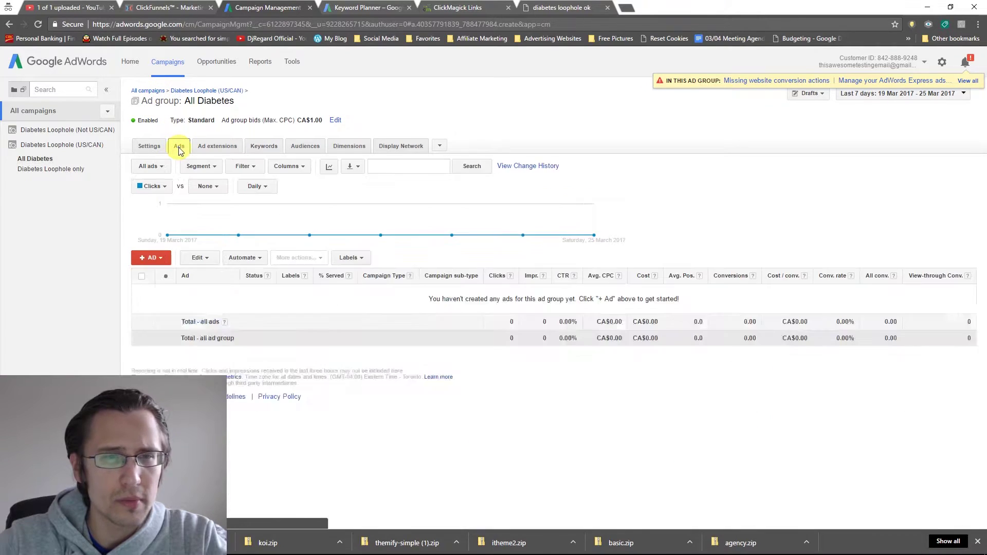
- Copy the All Diabetes ad group from the Diabetes Loophole (US/CAN) campaign's ad group list
left_click(149, 91)
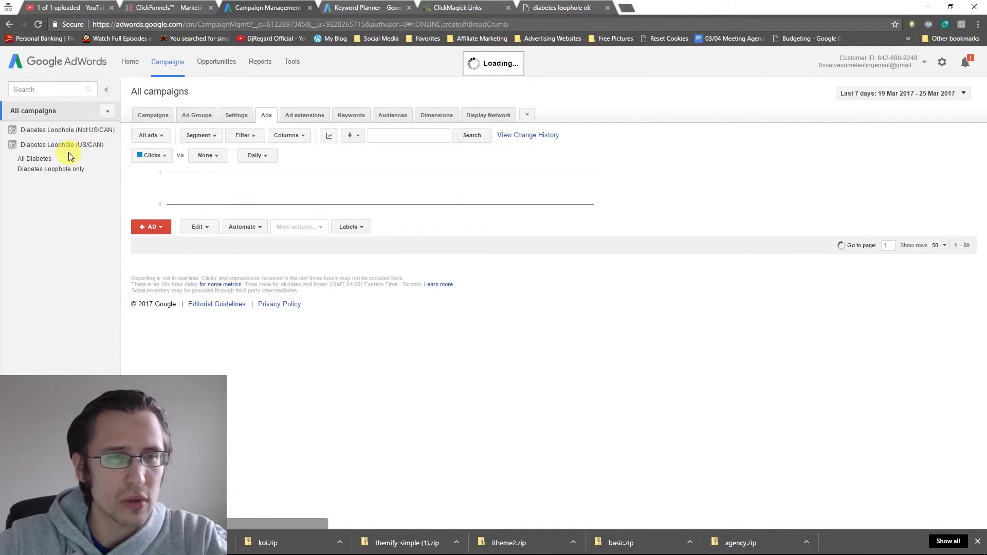
left_click(40, 148)
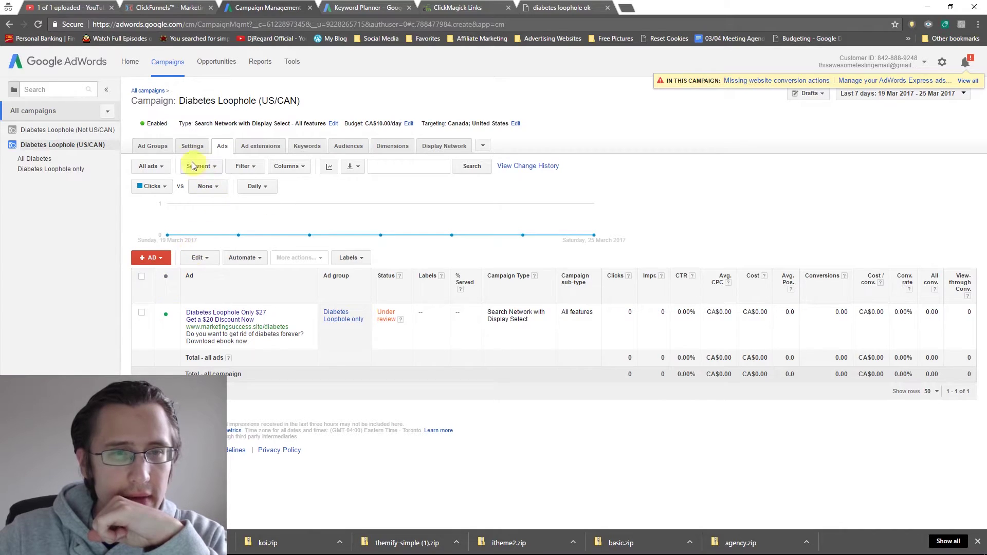
left_click(154, 166)
left_click(154, 165)
left_click(156, 146)
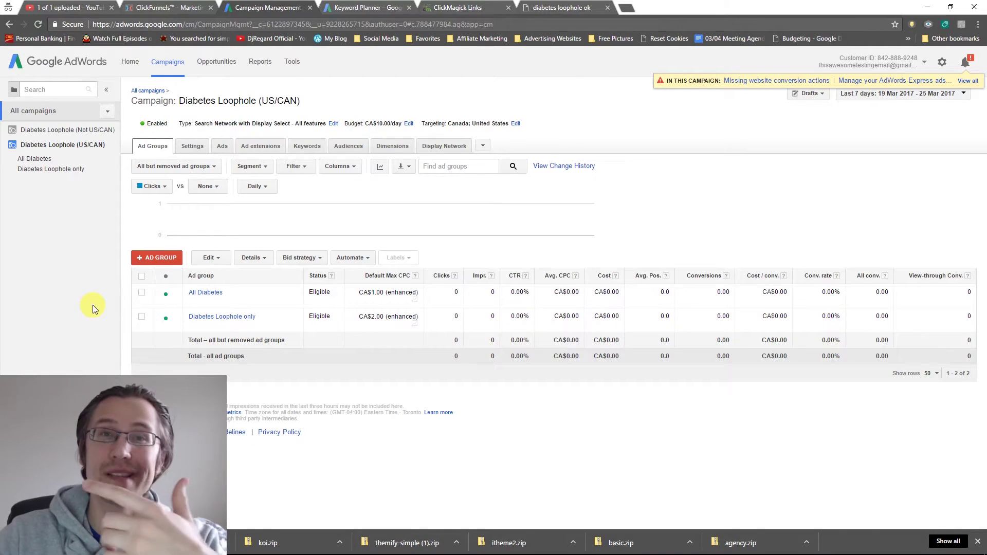
left_click(142, 293)
left_click(217, 258)
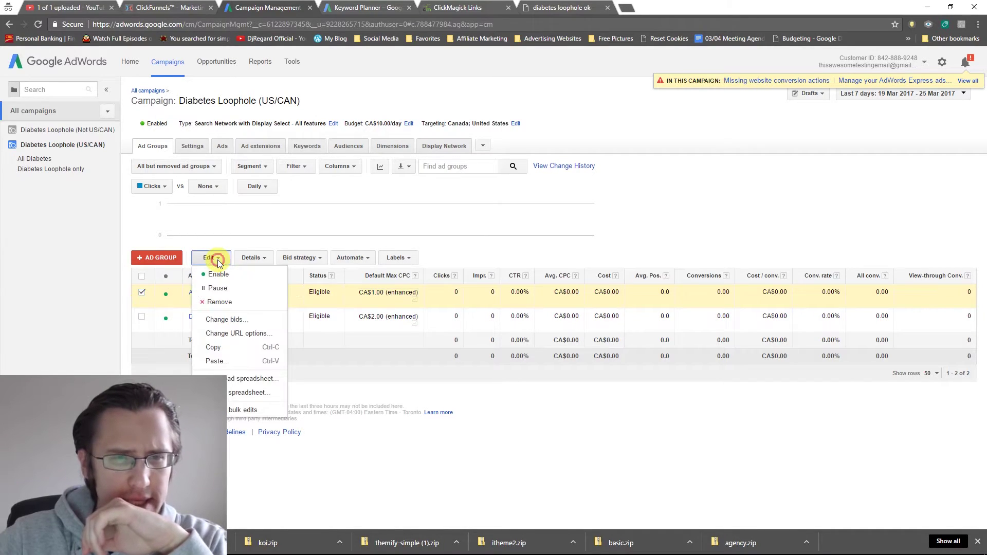
left_click(220, 348)
- Paste the copied ad group into the Diabetes Loophole (Not US/CAN) campaign
left_click(72, 134)
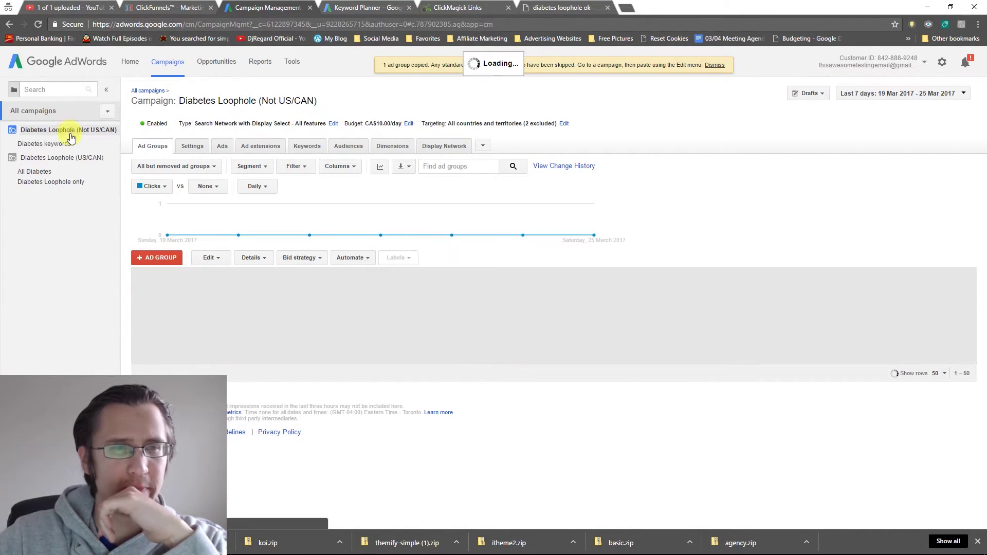
left_click(208, 258)
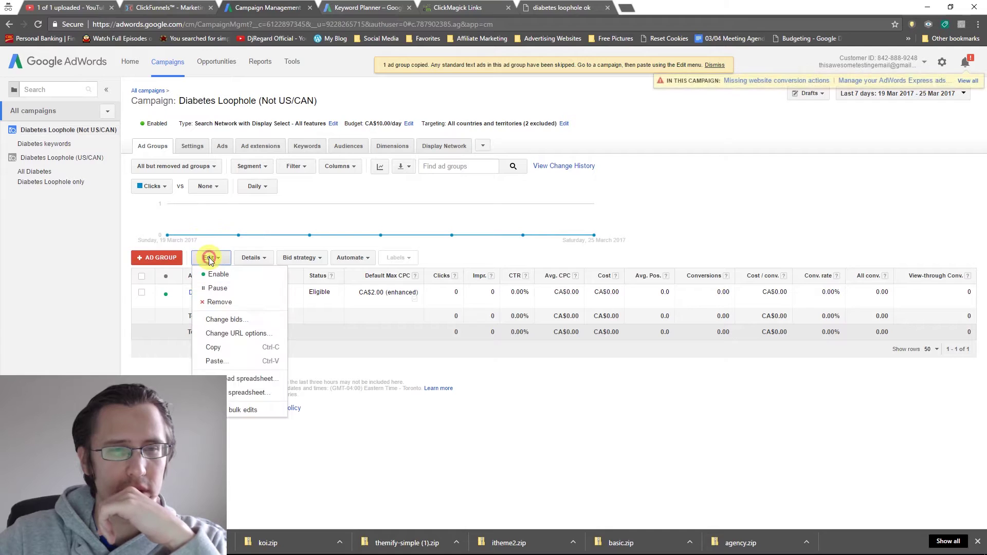
left_click(216, 361)
left_click(168, 309)
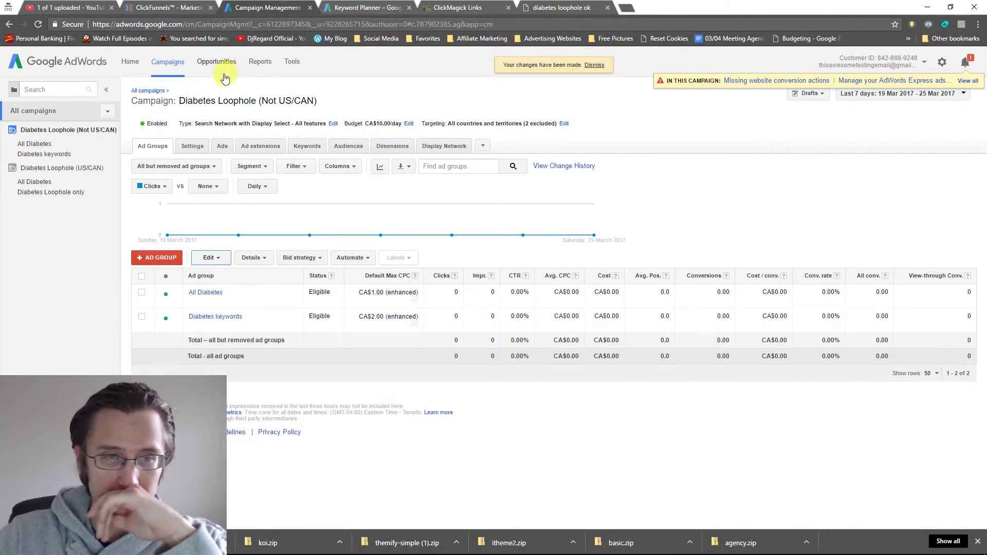
- Open the ads list of the Diabetes Loophole only ad group in the US/CAN campaign
left_click(36, 183)
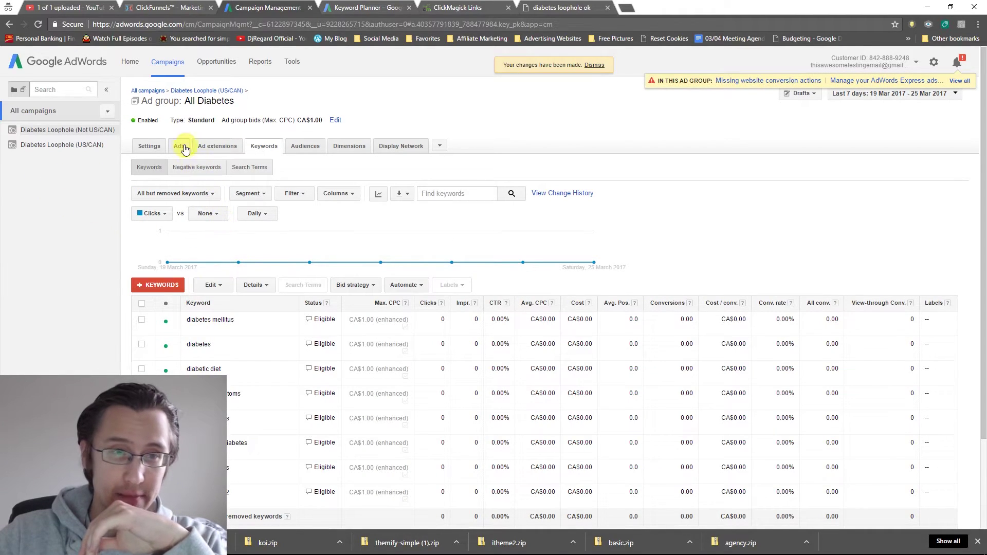
left_click(185, 149)
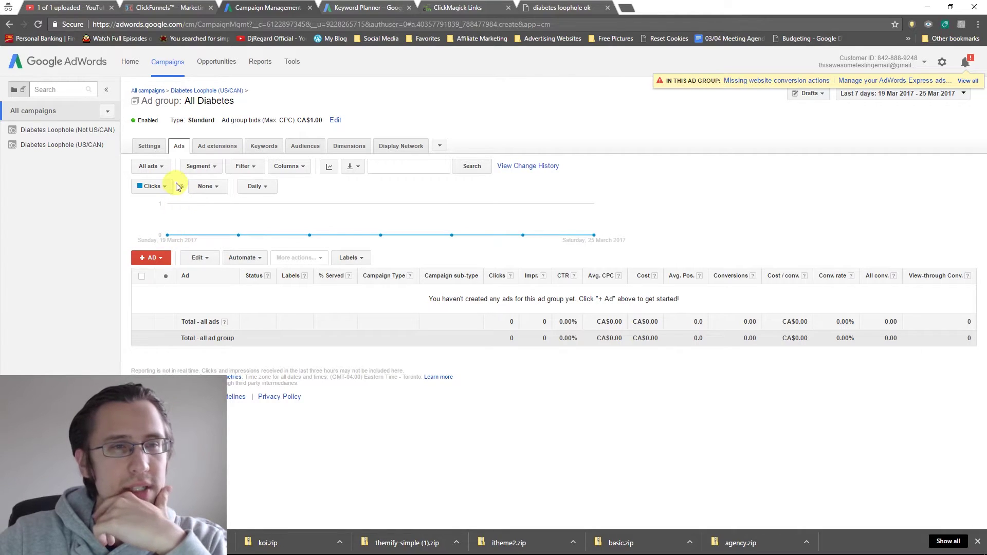
left_click(85, 145)
left_click(44, 160)
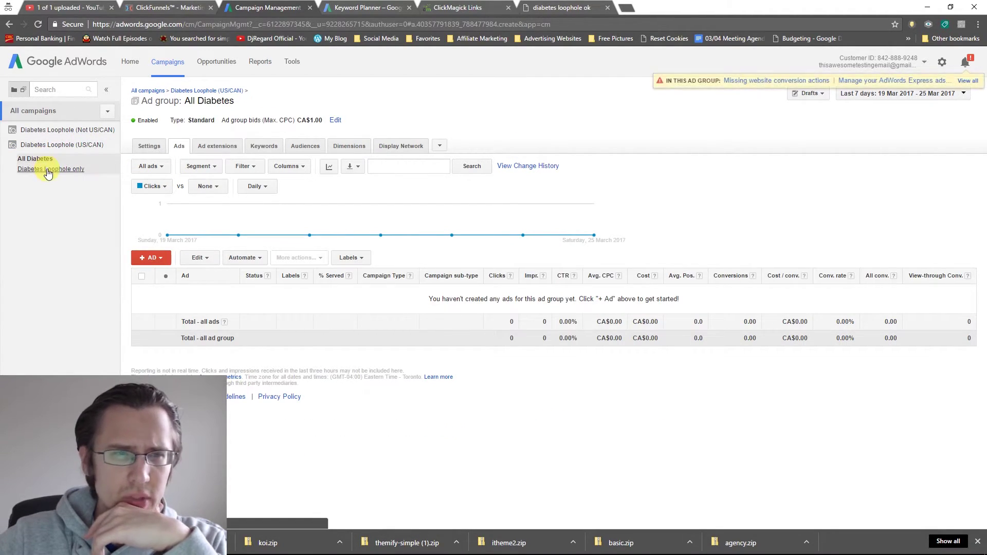
left_click(47, 170)
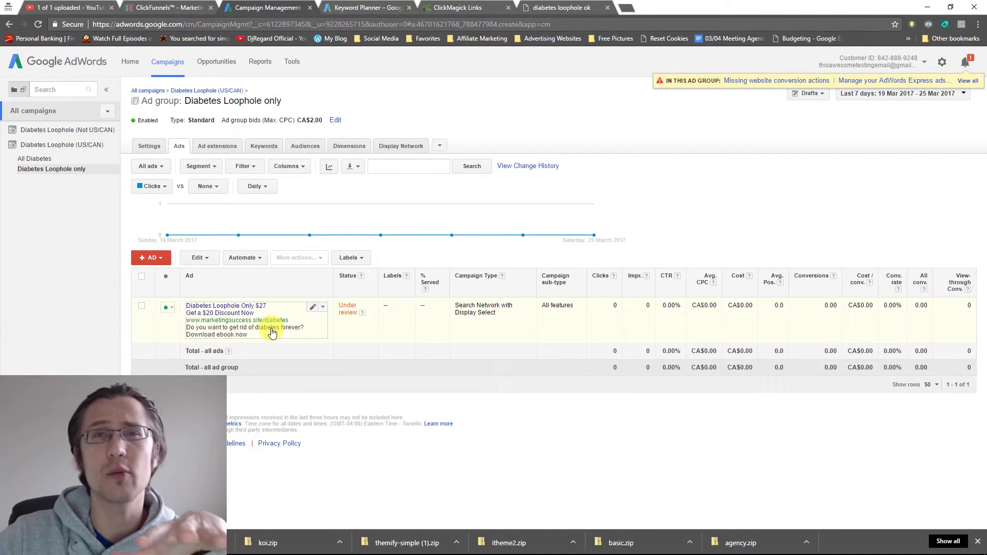
- Duplicate the Diabetes Loophole Only $27 ad with its second headline changed to "$20 off Now" and save it
left_click(323, 308)
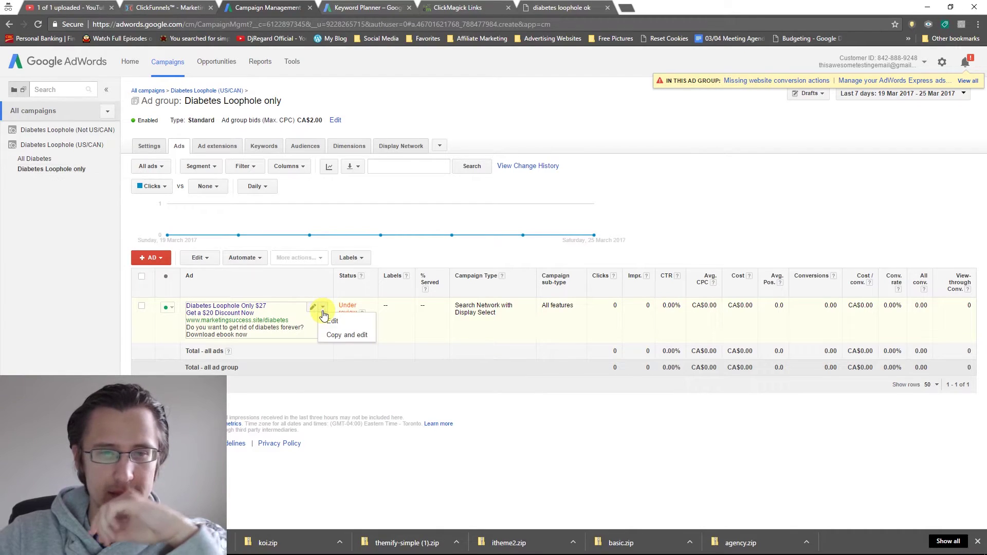
left_click(349, 335)
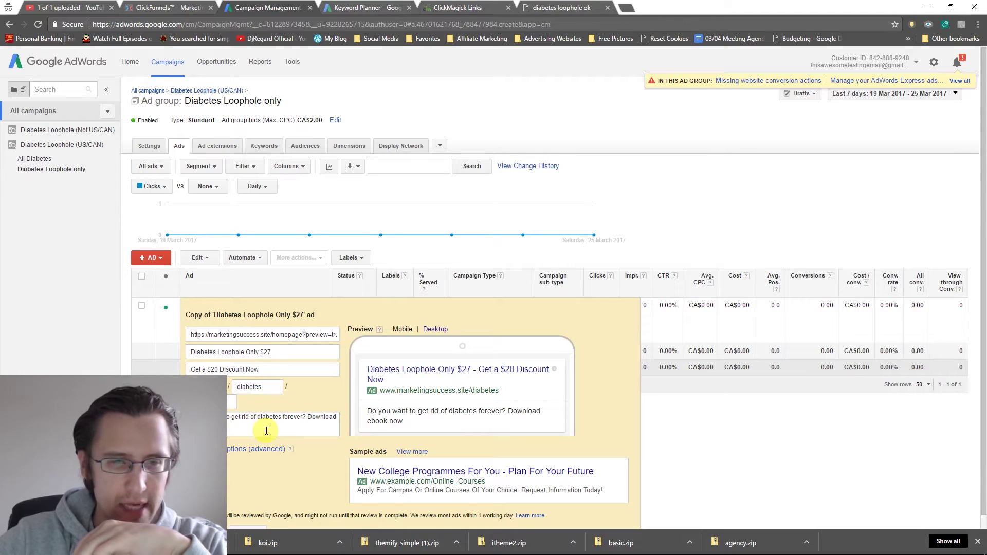
right_click(262, 369)
key("Escape")
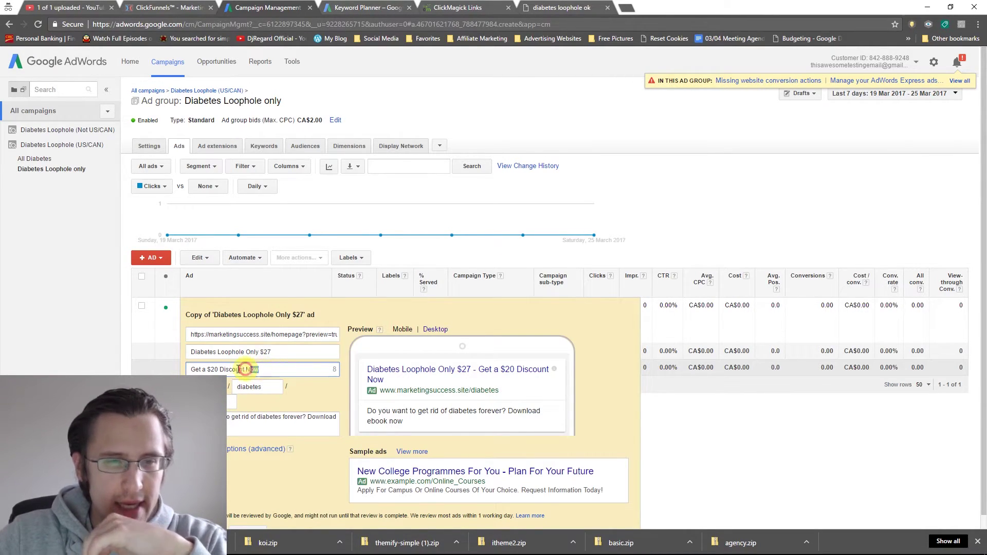
left_click_drag(245, 370, 176, 372)
type("$20 off")
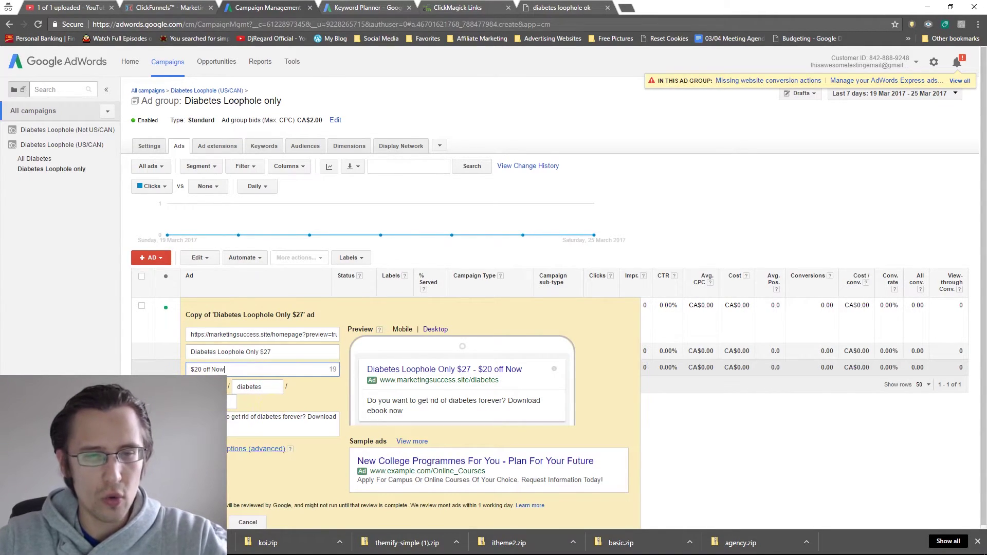
left_click(205, 523)
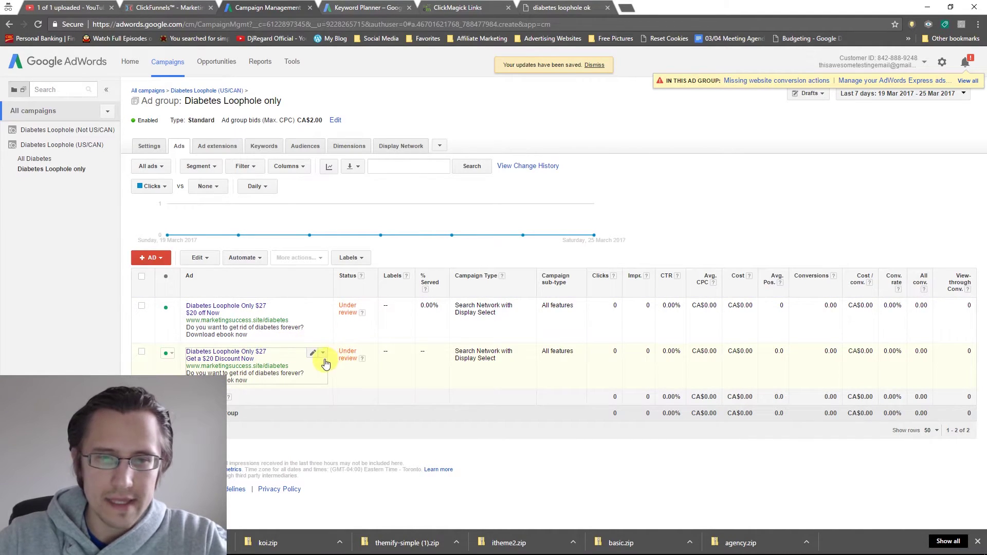
- Duplicate the "Get a $20 Discount Now" ad with its first headline changed to "Diabetes Loophole Just $27" and save it
left_click(324, 355)
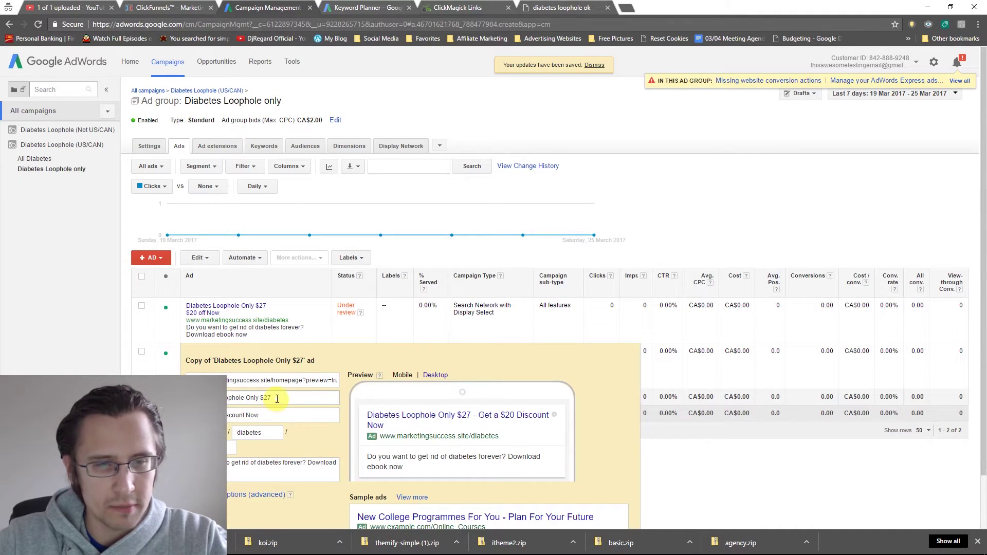
left_click(260, 399)
type("Just")
scroll(286, 351, "down", 1)
left_click(208, 518)
- Duplicate the "$20 off Now" ad with its second headline changed to "45% off Now" and save it
left_click(322, 333)
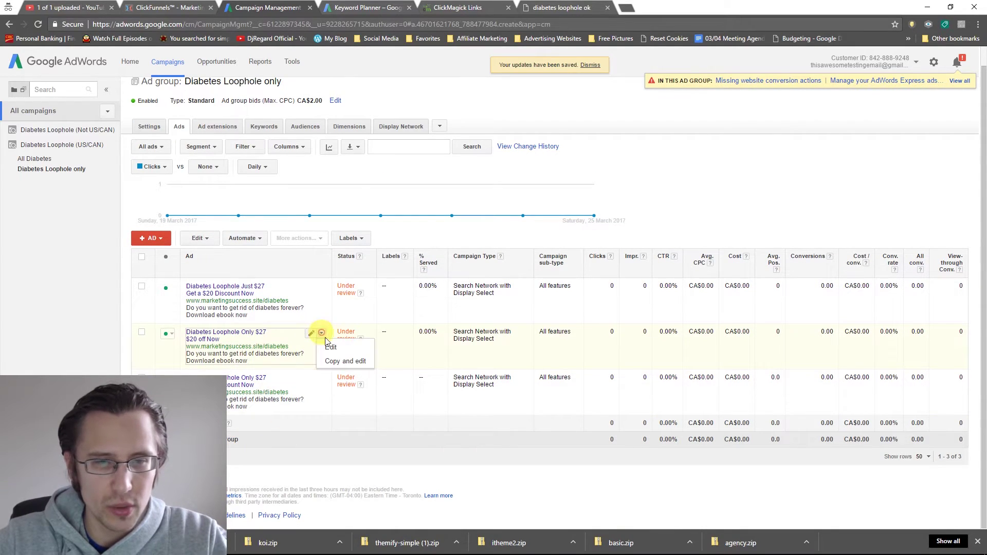
left_click(344, 361)
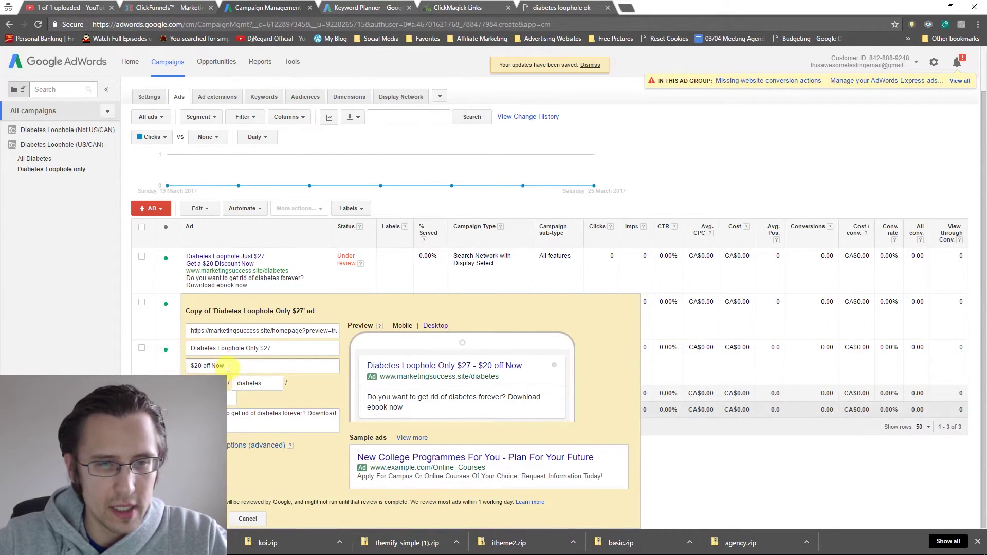
left_click(201, 366)
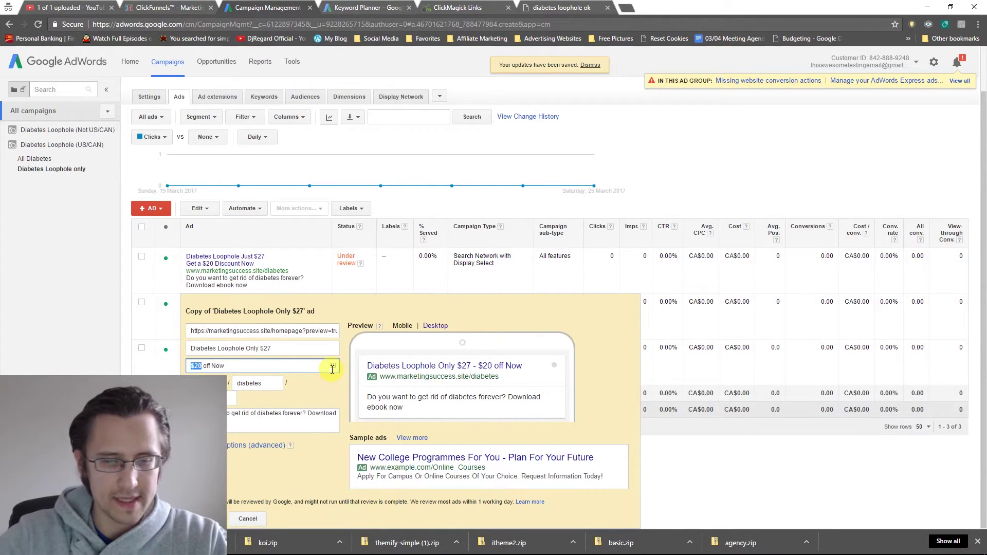
type("45")
left_click(208, 518)
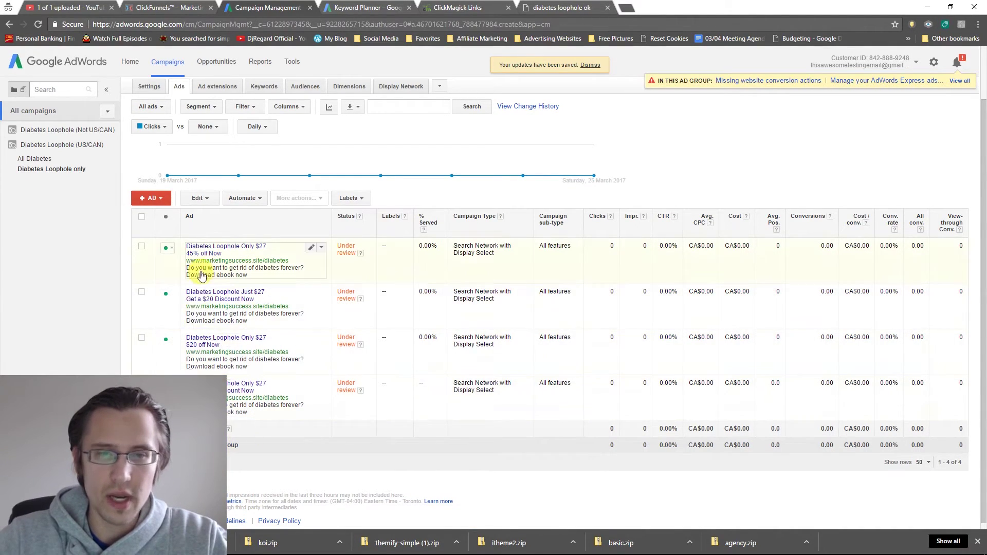
- Copy all ads of the Diabetes Loophole only ad group into the US/CAN campaign's All Diabetes ad group
left_click(142, 217)
left_click(199, 198)
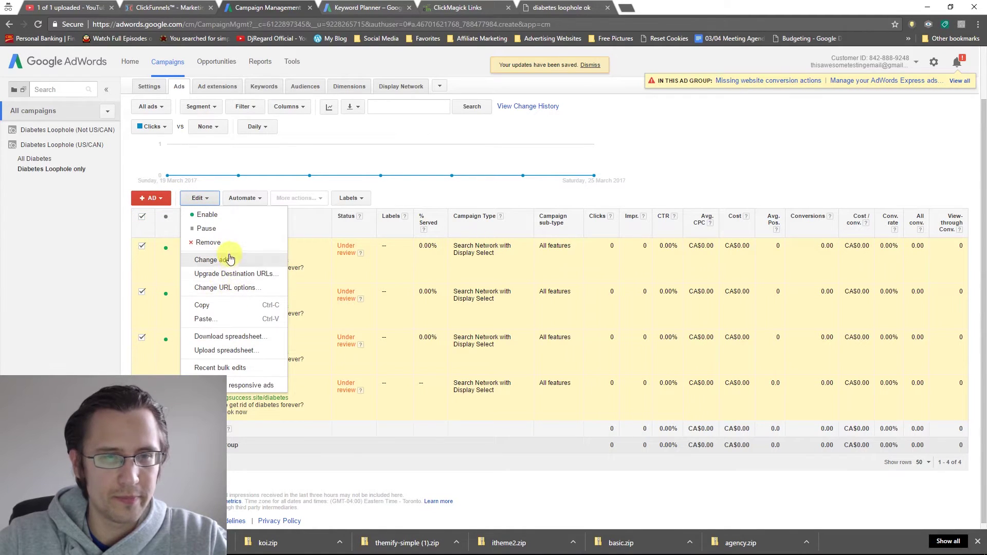
left_click(202, 304)
left_click(43, 158)
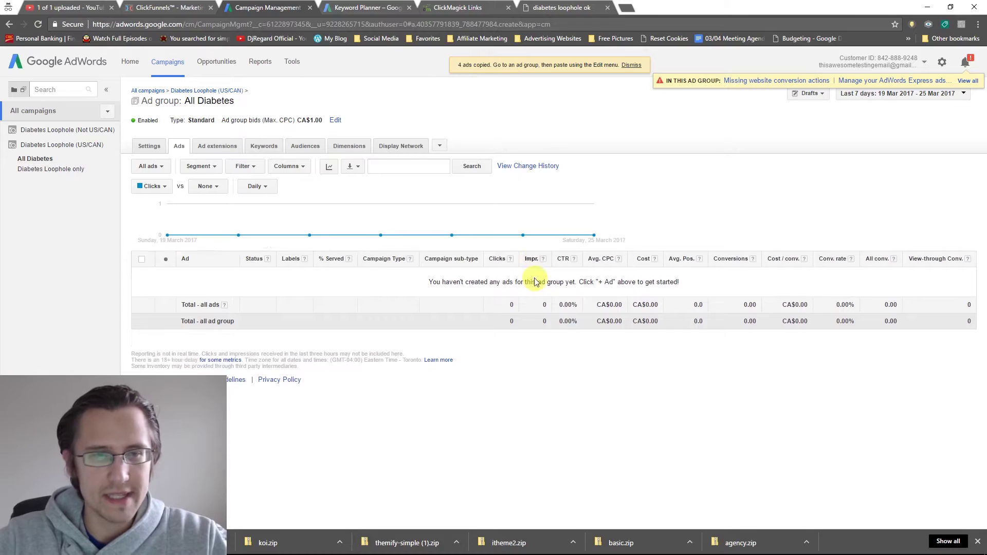
key("ctrl+v")
left_click(162, 317)
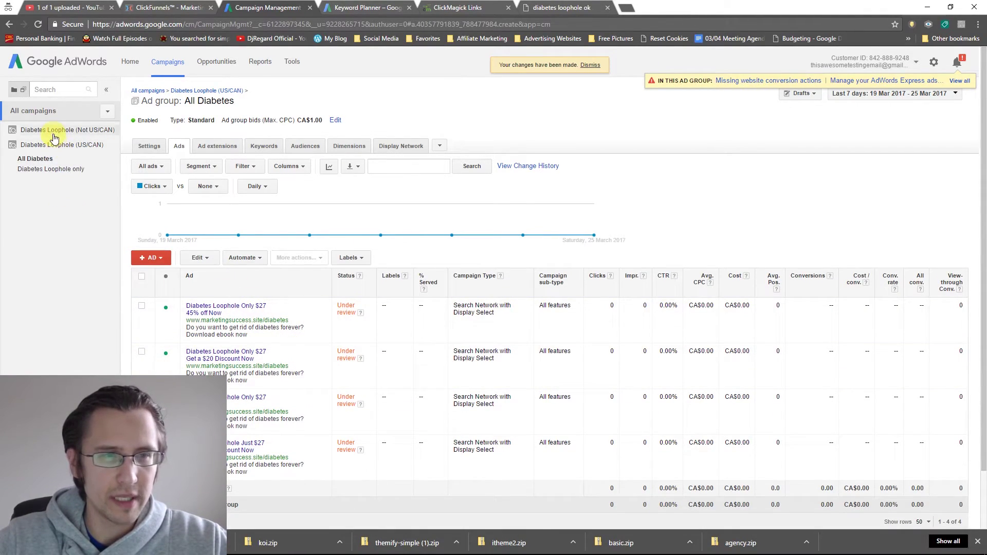
- Paste the copied ads into the All Diabetes ad group of the Diabetes Loophole (Not US/CAN) campaign
left_click(31, 129)
left_click(34, 144)
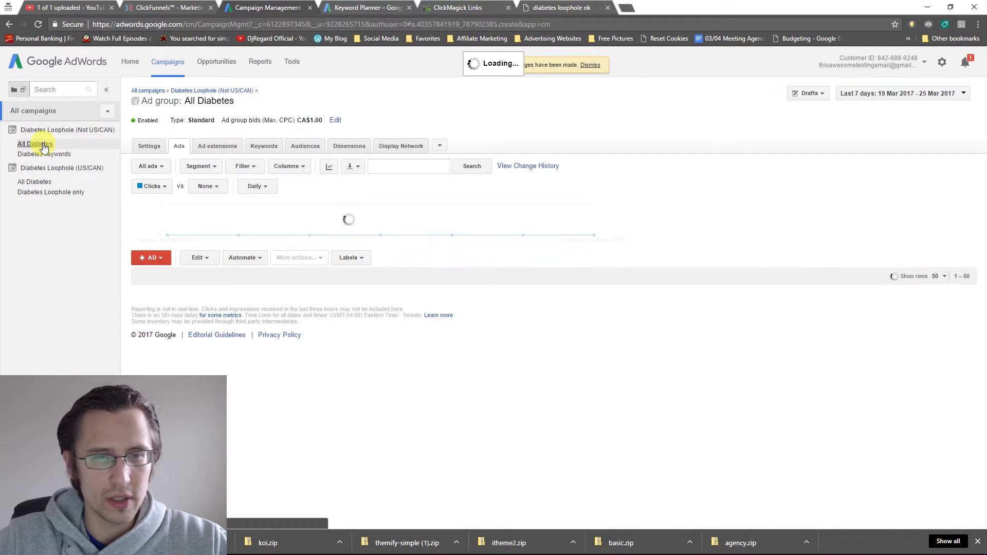
key("ctrl+v")
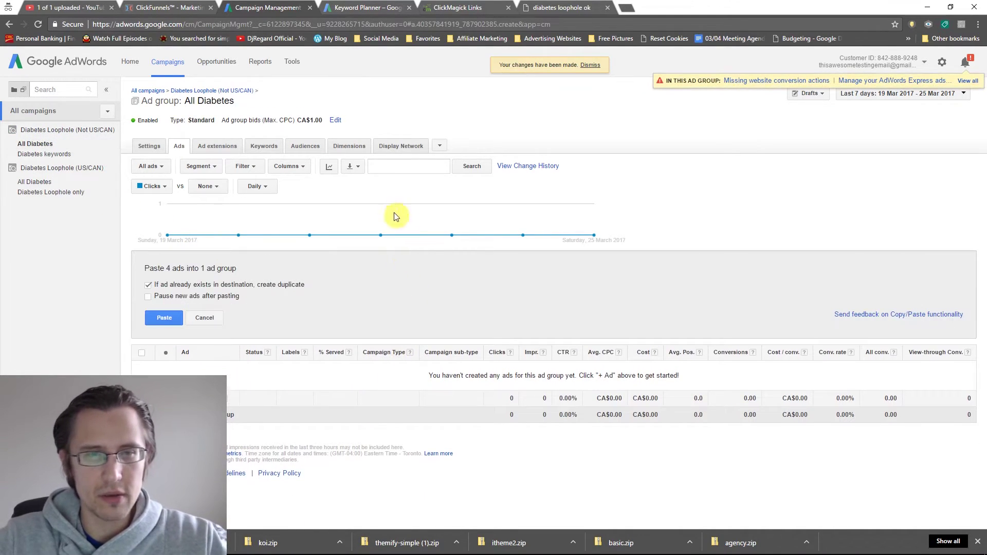
left_click(164, 317)
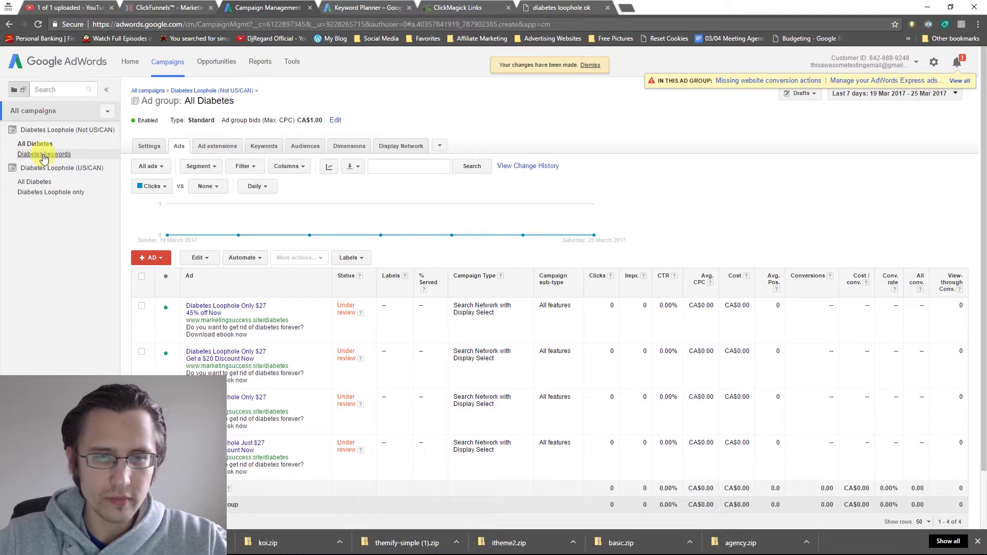
- Paste the four copied ads into the Diabetes keywords ad group of the Not US/CAN campaign, creating duplicates of existing ads
left_click(45, 155)
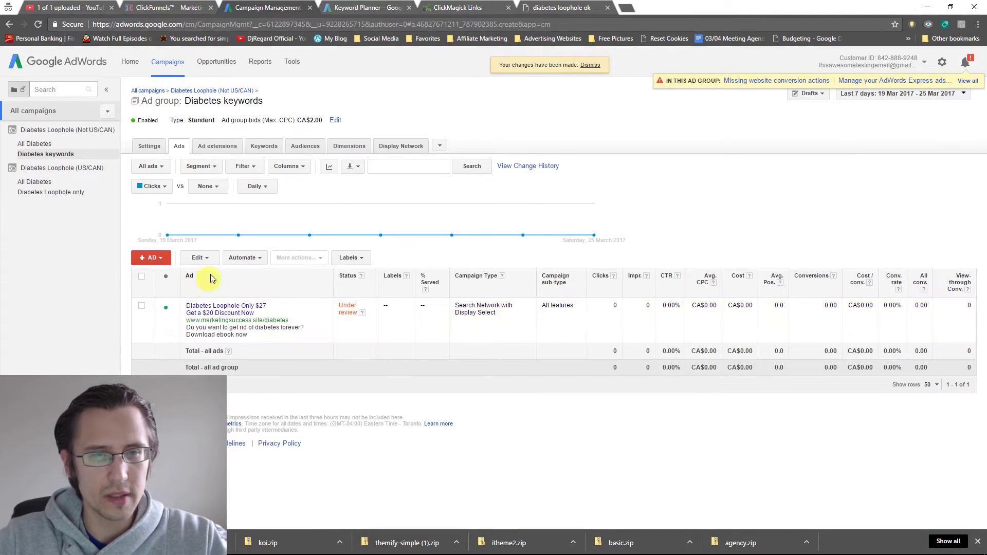
key("ctrl+v")
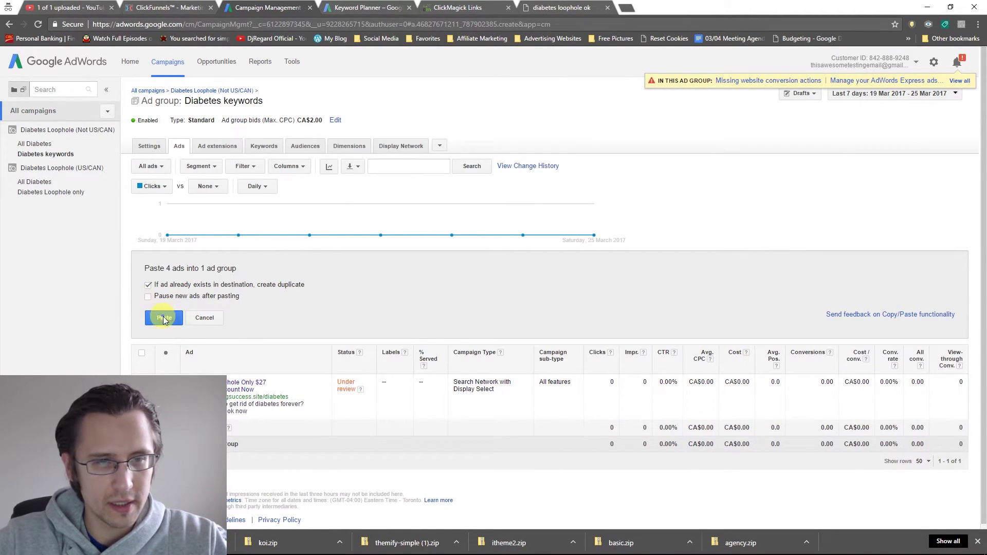
left_click(163, 318)
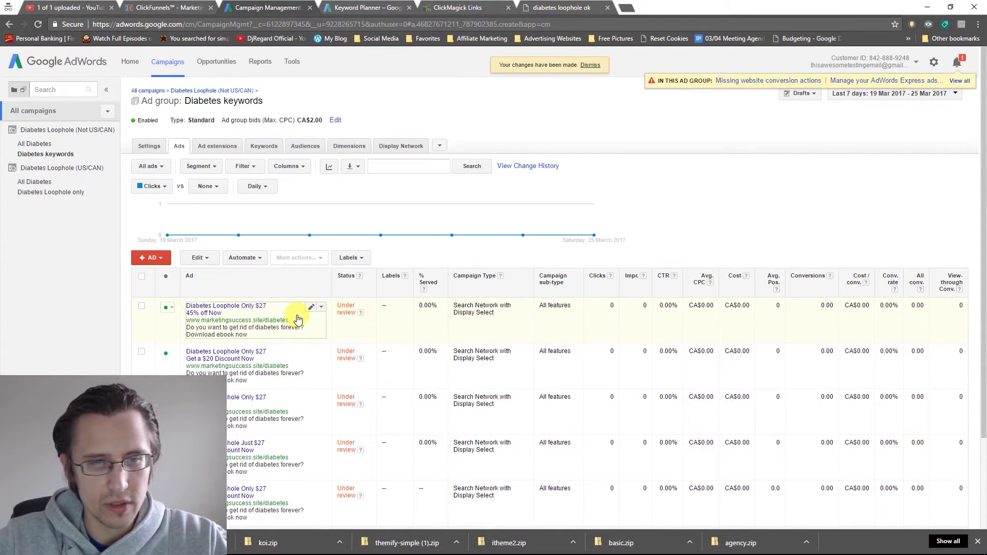
- Remove the original "Diabetes Loophole Only $27 / Get a $20 Discount Now" ad in the last row of the Diabetes keywords ad group
scroll(298, 318, "down", 2)
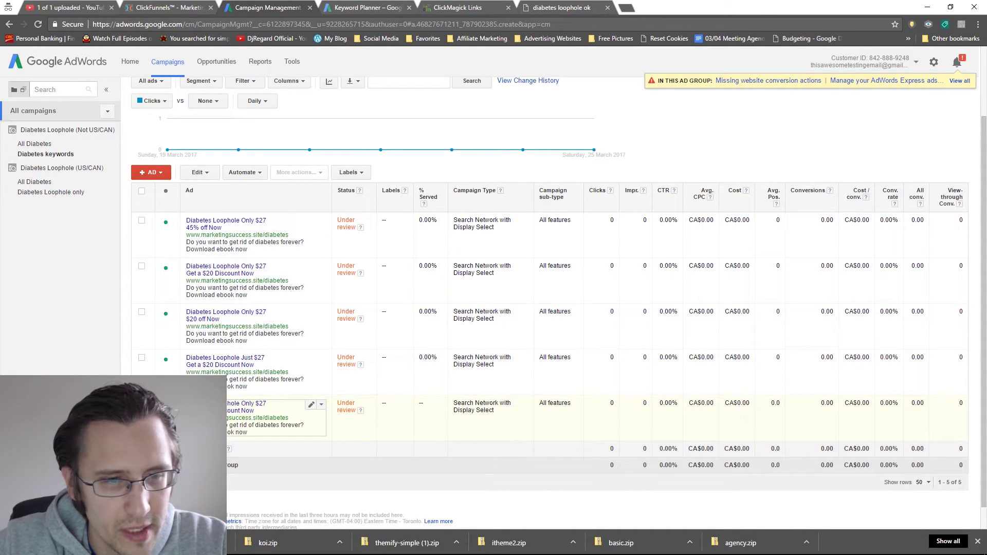
left_click(142, 403)
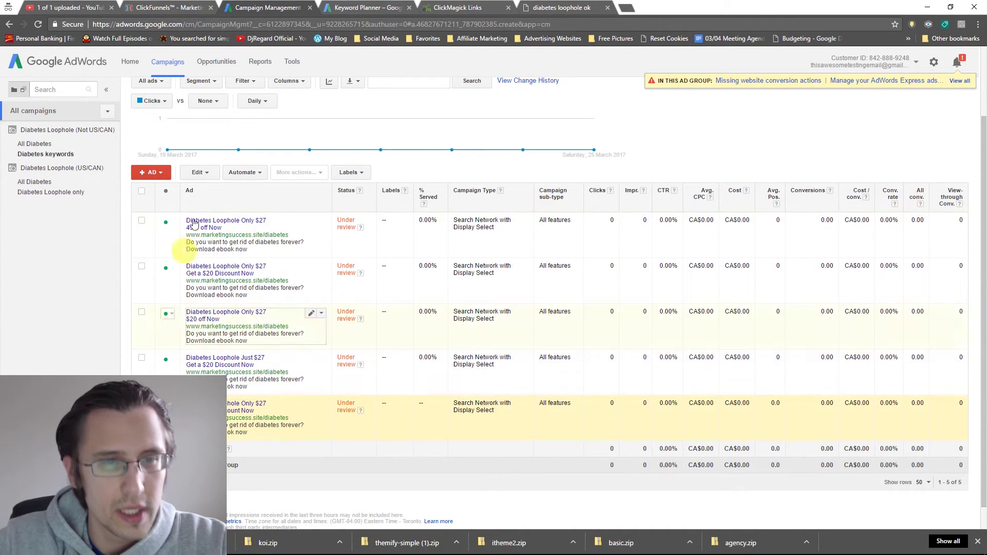
left_click(199, 172)
left_click(208, 217)
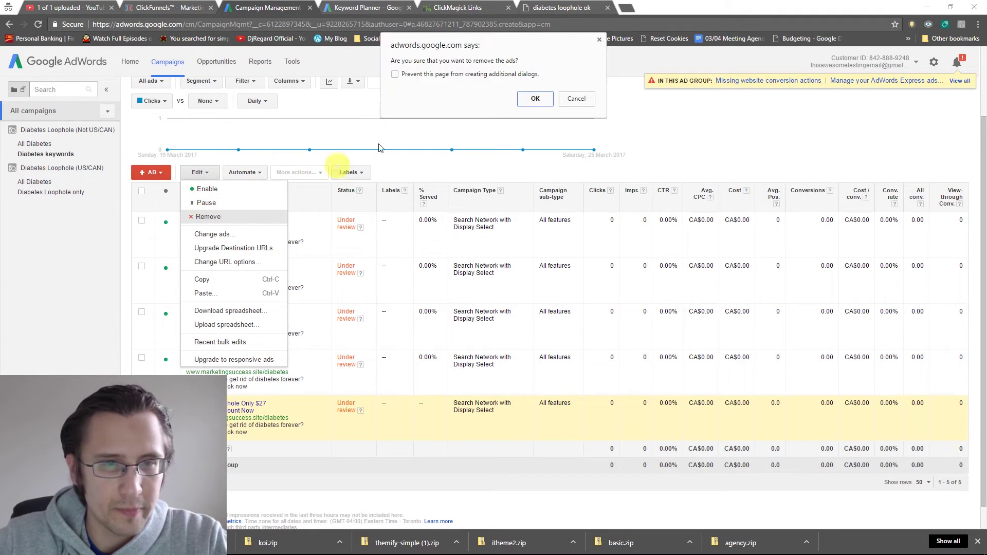
left_click(563, 94)
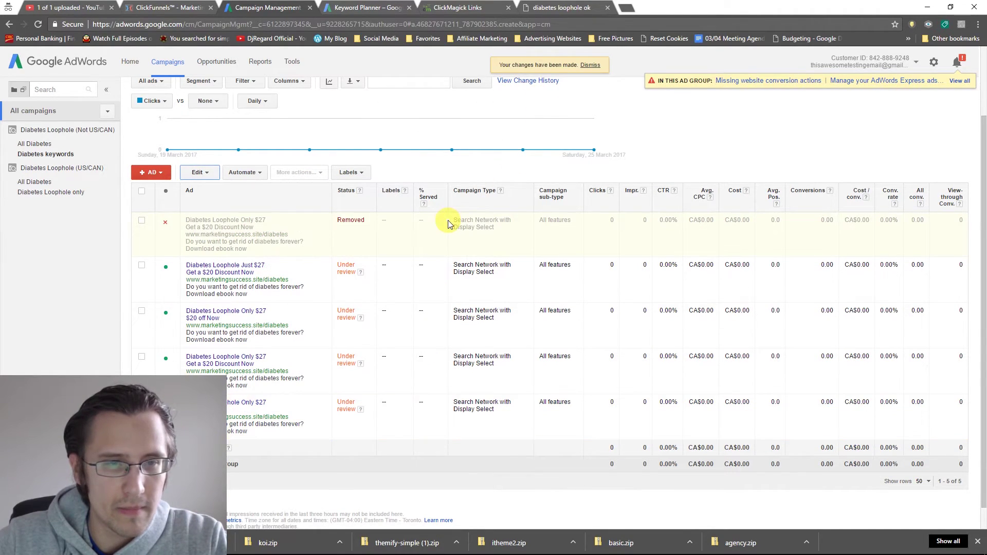
- Filter the Diabetes keywords ad list to show all enabled ads only
scroll(267, 257, "up", 2)
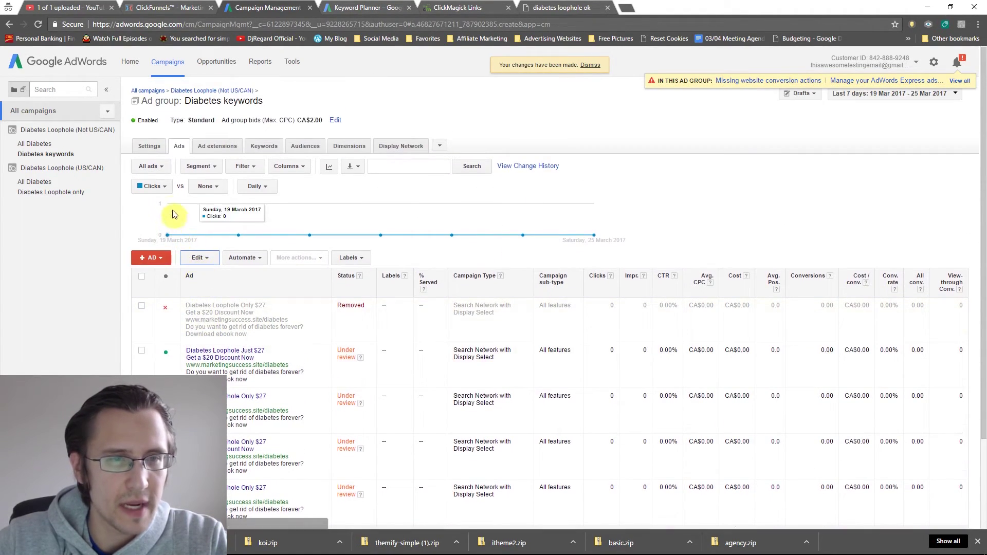
left_click(153, 167)
left_click(160, 193)
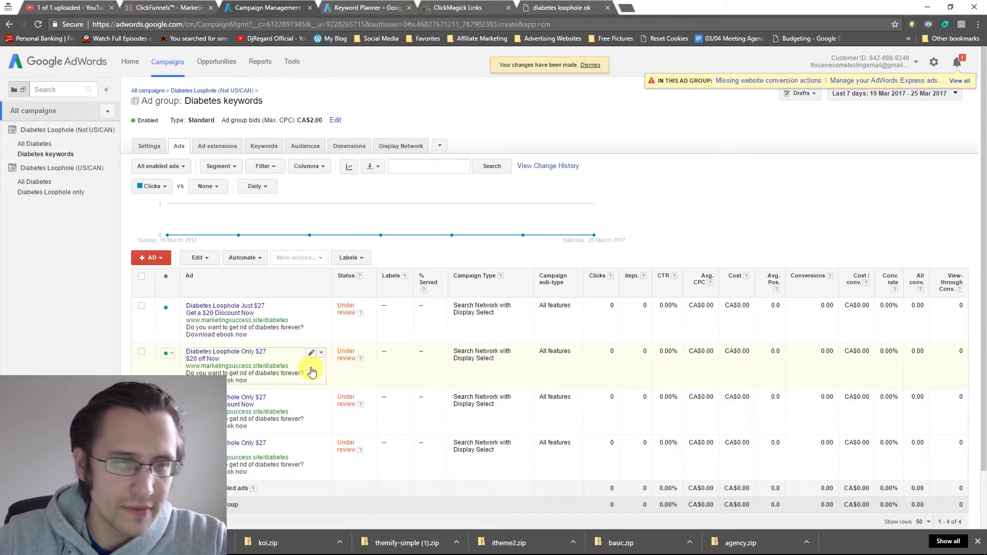
- Review the enabled ads and their ad groups in both the Not US/CAN and US/CAN Diabetes Loophole campaigns
left_click(40, 143)
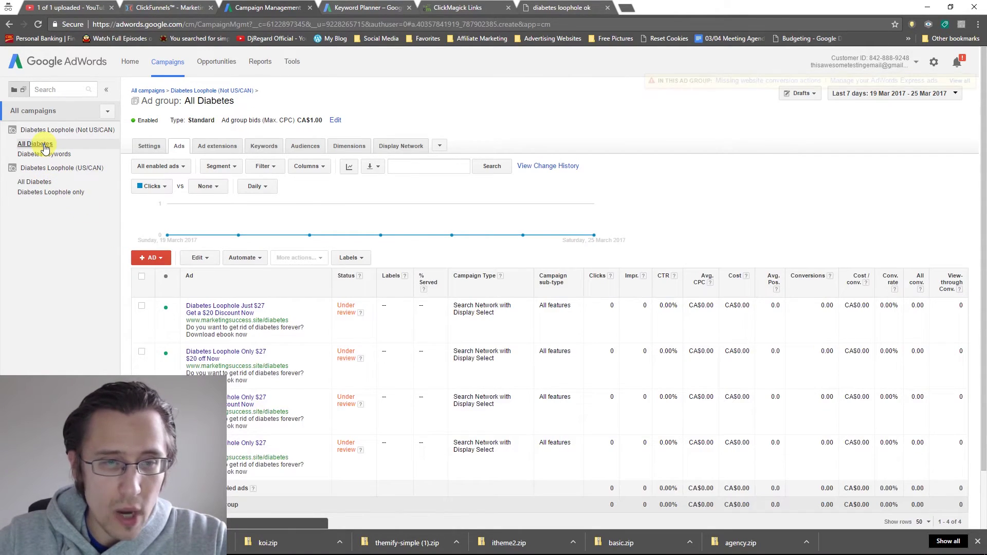
left_click(49, 132)
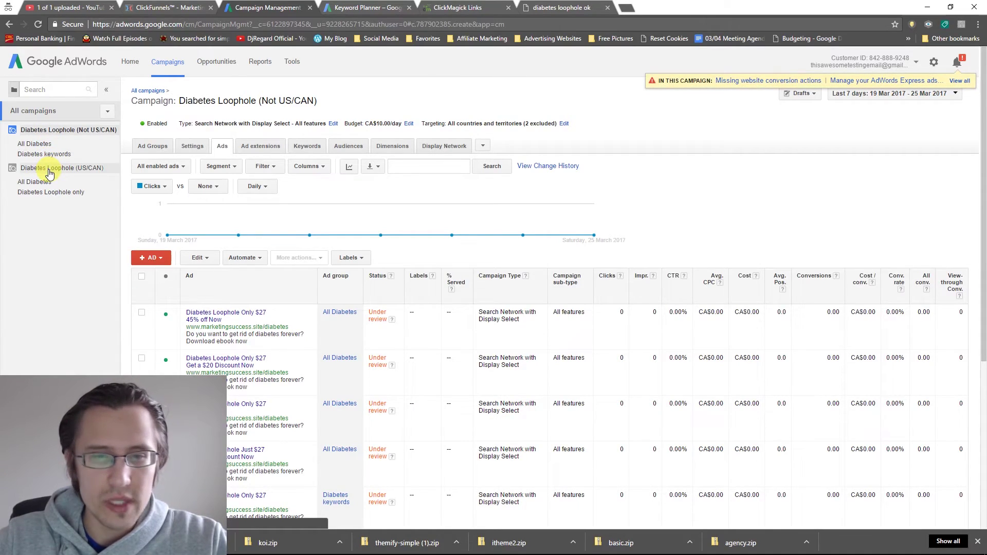
scroll(312, 268, "down", 5)
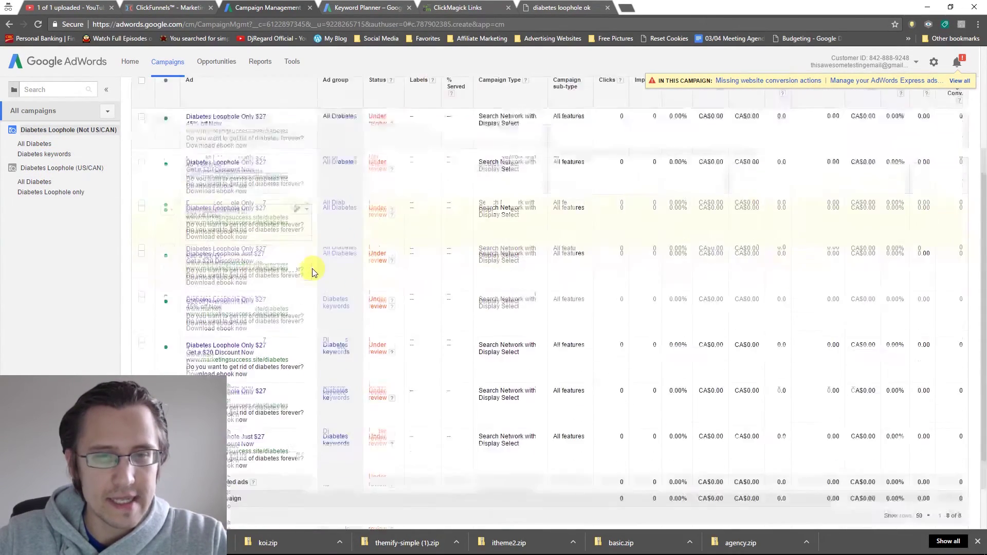
scroll(312, 268, "up", 5)
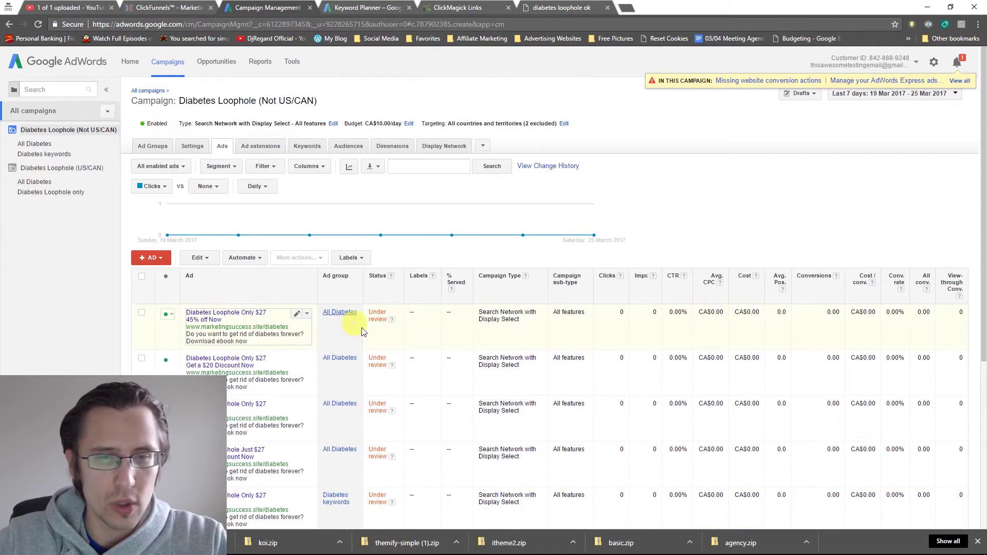
scroll(419, 299, "down", 2)
scroll(418, 300, "down", 2)
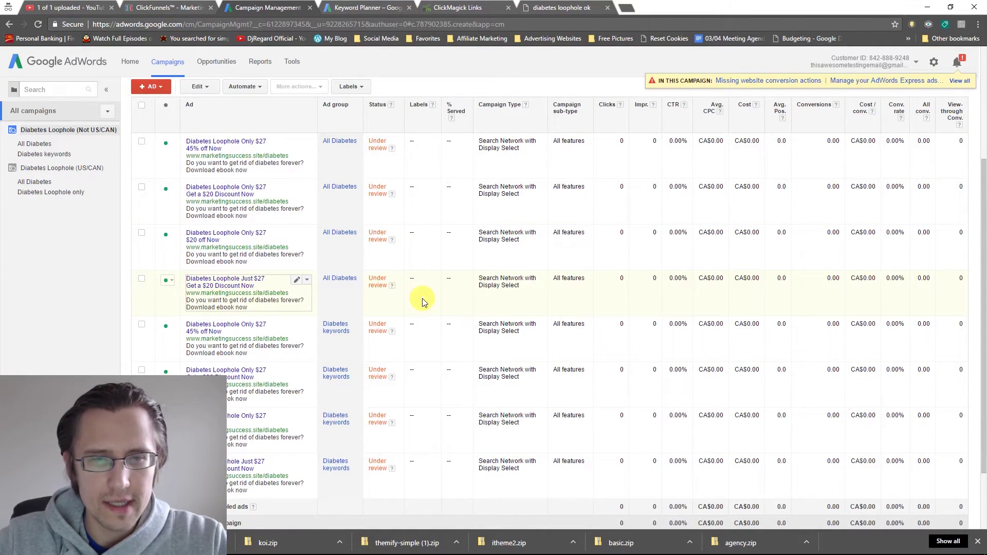
left_click(32, 168)
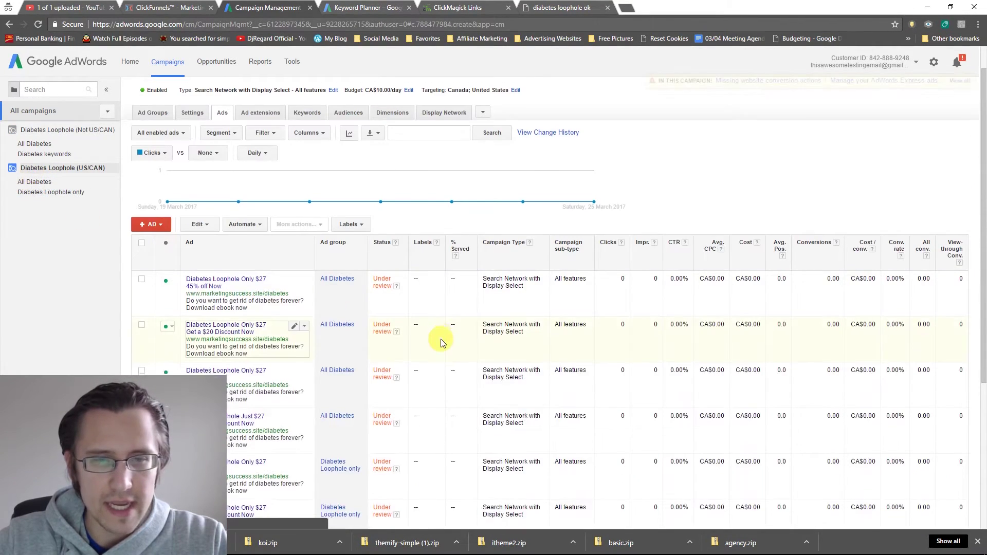
scroll(440, 339, "down", 3)
scroll(440, 340, "up", 4)
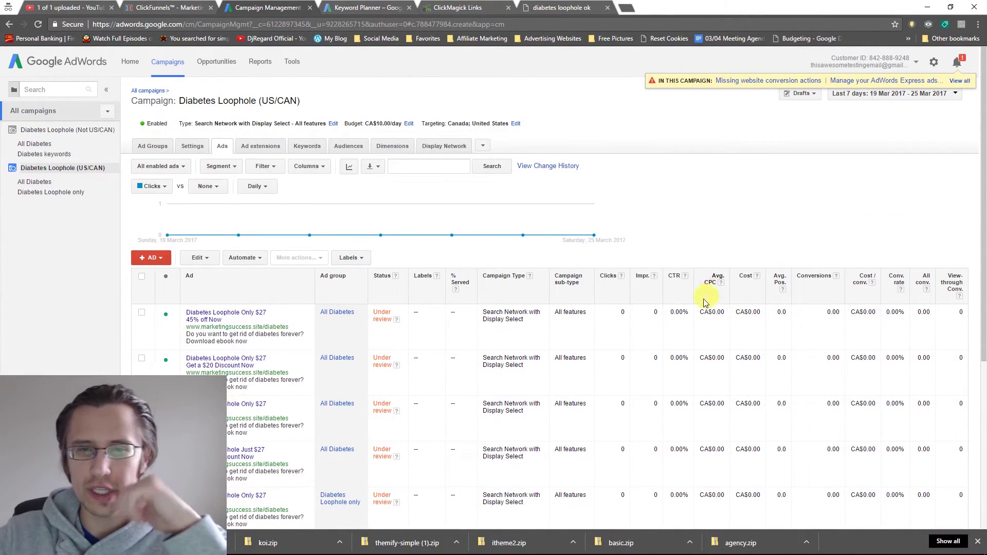
double_click(623, 312)
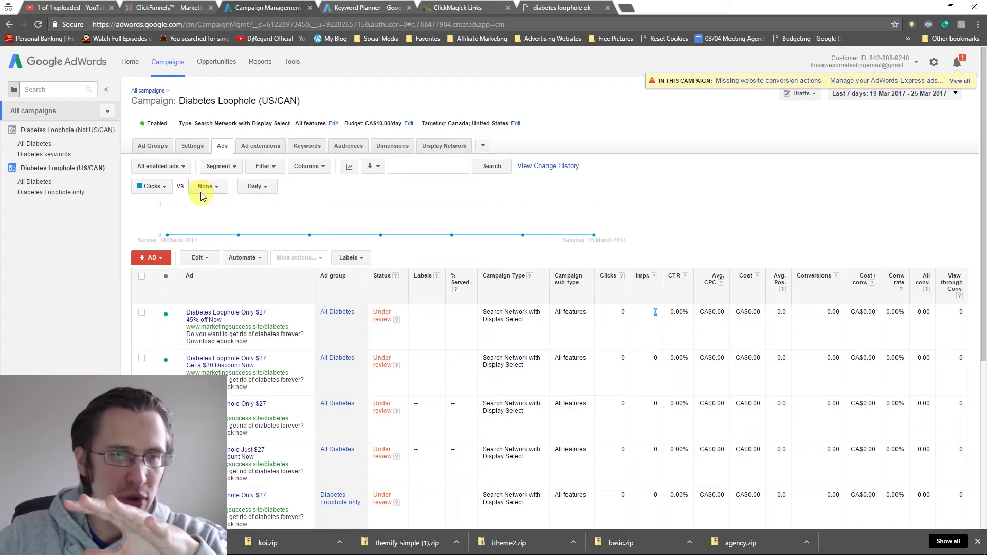
left_click(57, 133)
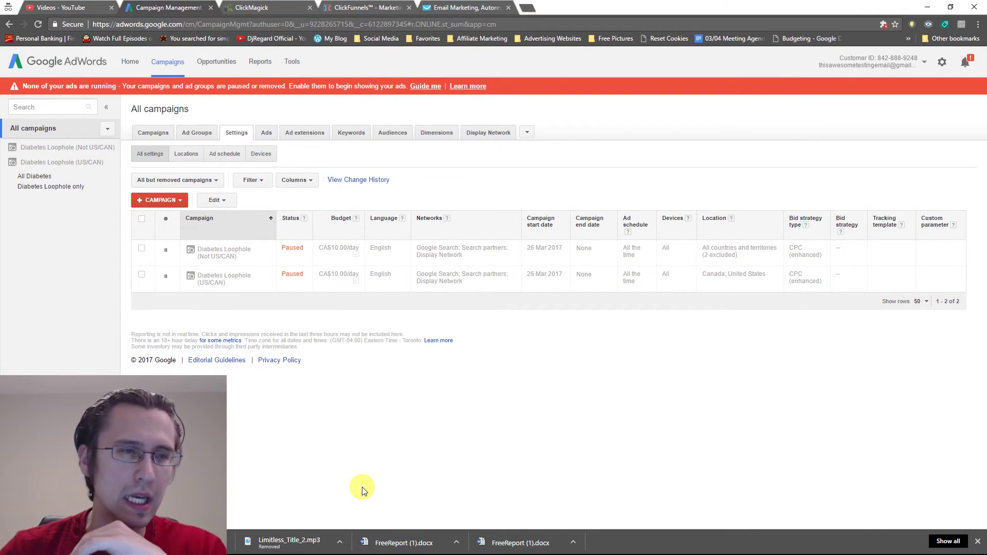
- Set the ad rotation of the Diabetes Loophole (US/CAN) campaign to Rotate indefinitely and save it
left_click(65, 163)
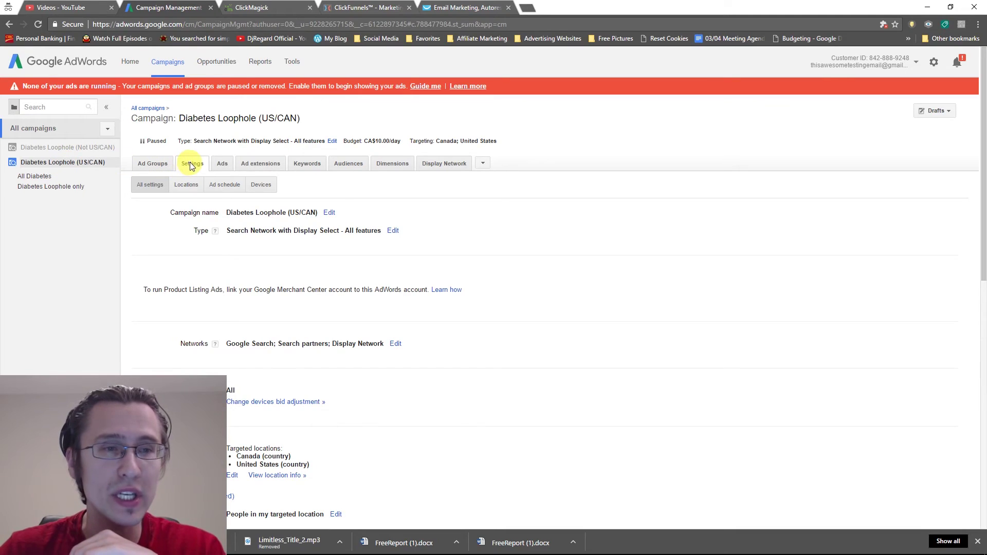
scroll(342, 234, "down", 6)
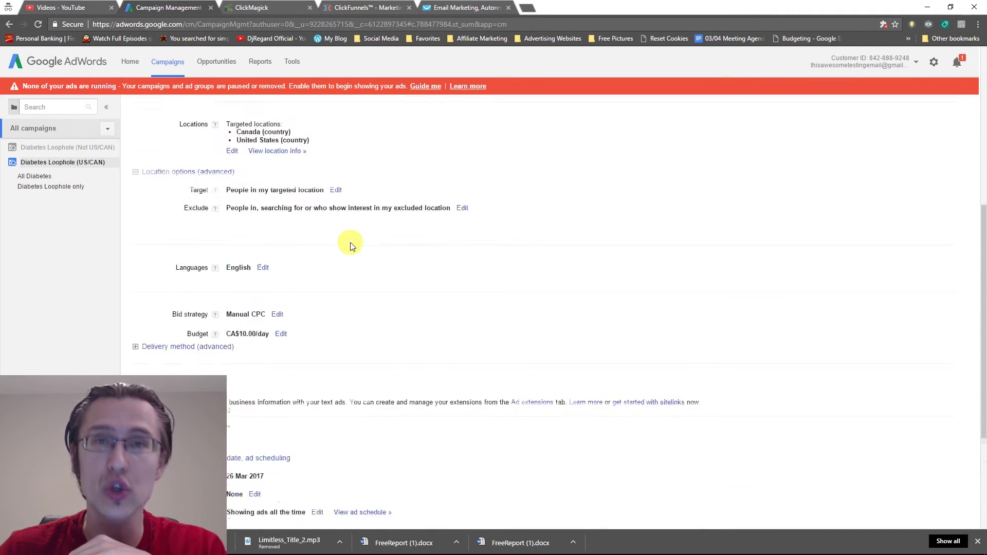
scroll(350, 245, "down", 3)
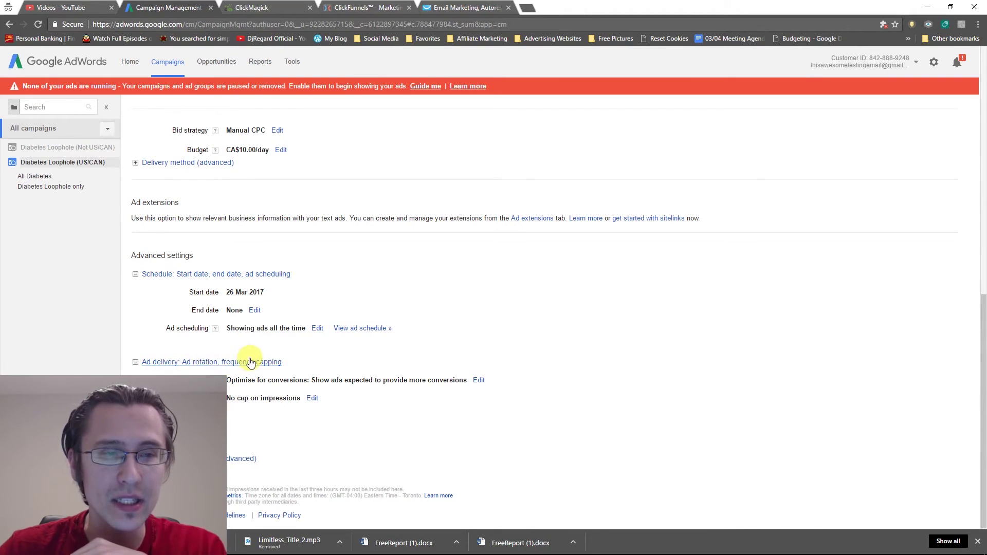
left_click_drag(201, 261, 132, 254)
left_click(561, 334)
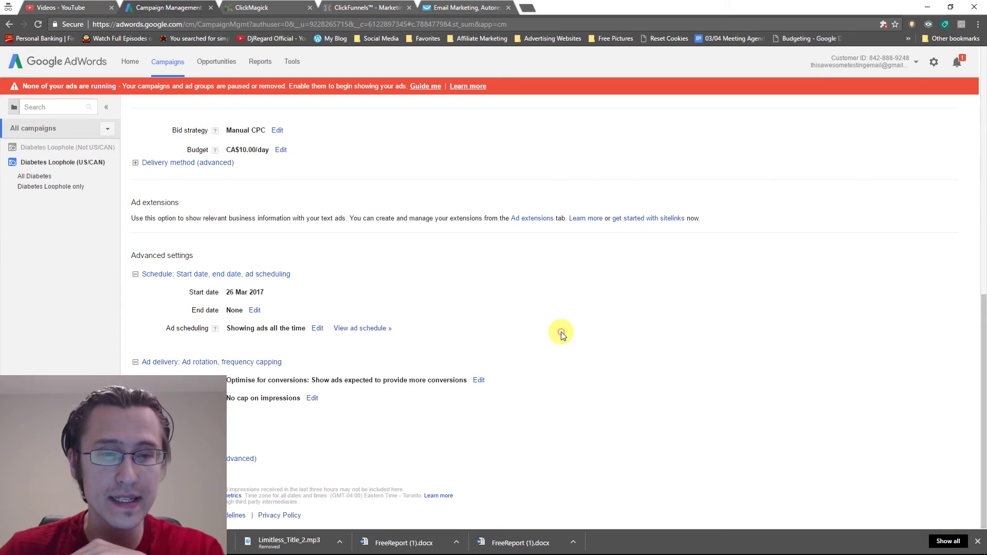
left_click(479, 381)
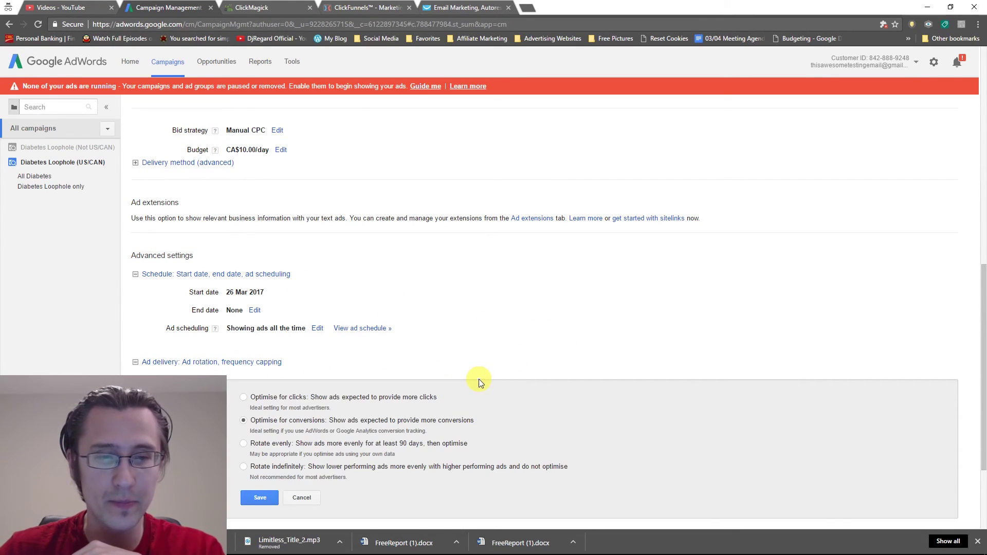
scroll(432, 396, "down", 3)
left_click_drag(260, 308, 419, 309)
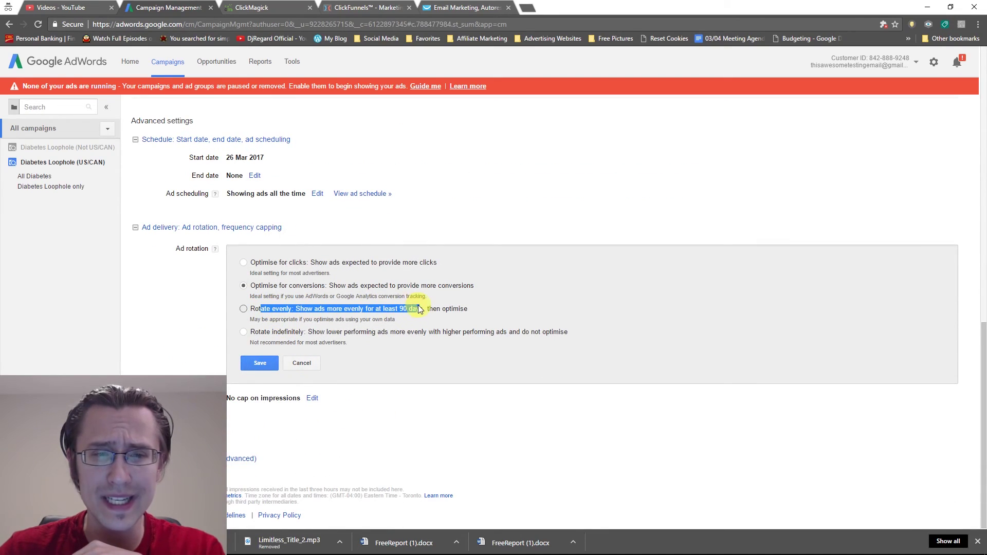
double_click(260, 331)
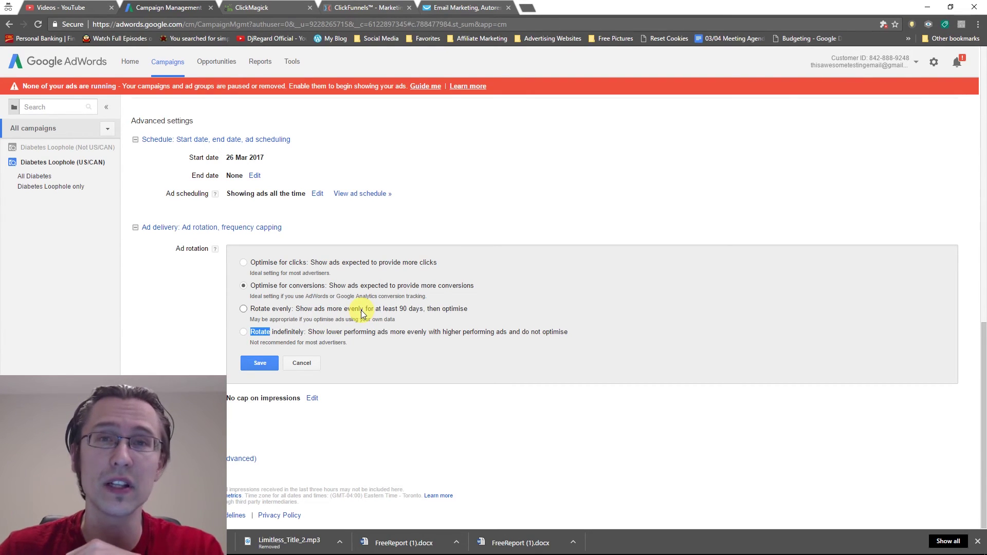
left_click(345, 333)
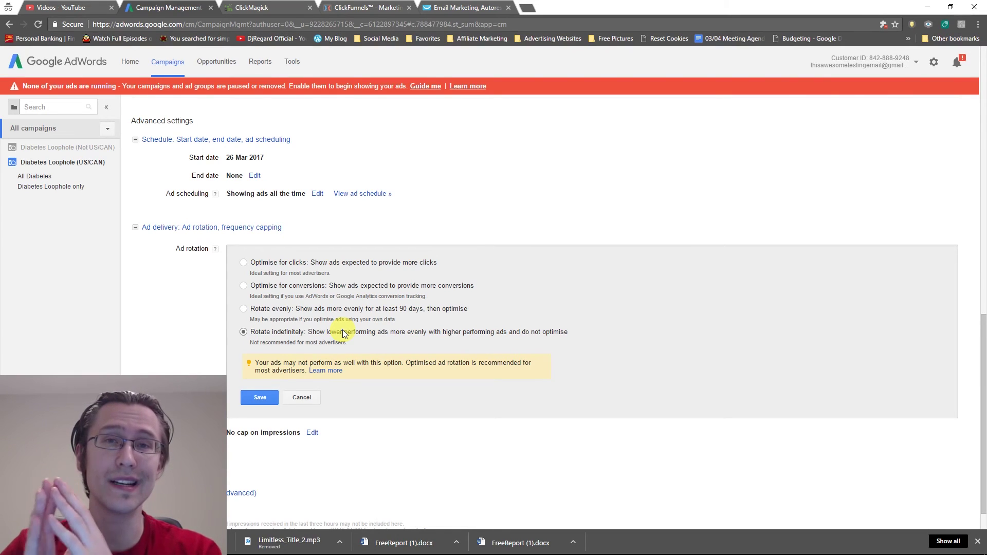
left_click_drag(291, 288, 407, 283)
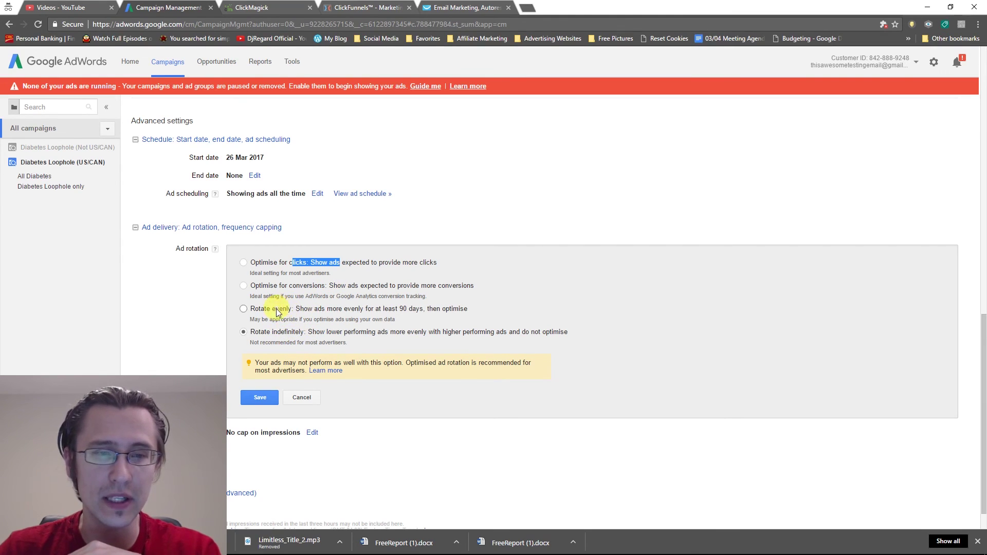
left_click(259, 397)
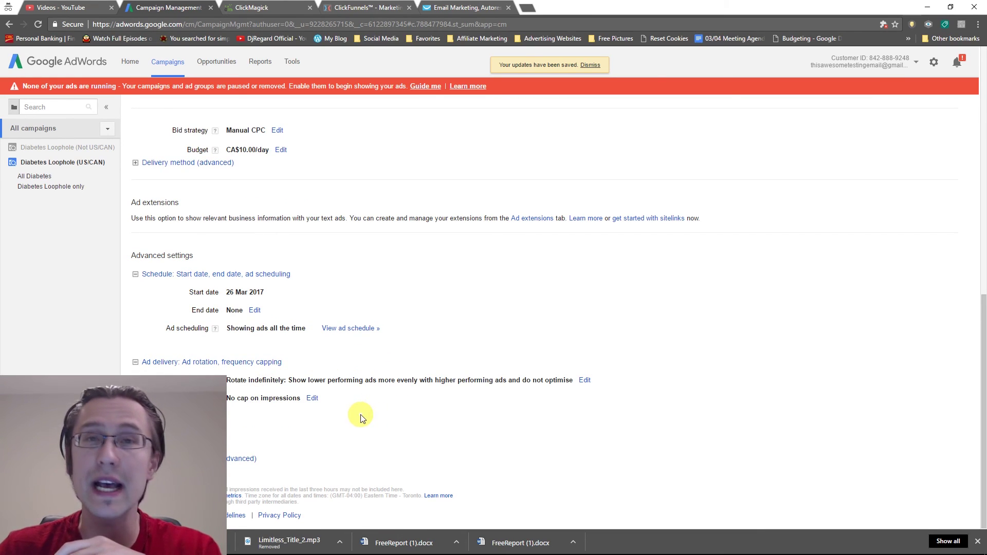
- Set the ad rotation of the Diabetes Loophole (Not US/CAN) campaign to Rotate indefinitely and save it
left_click(60, 149)
scroll(355, 357, "down", 10)
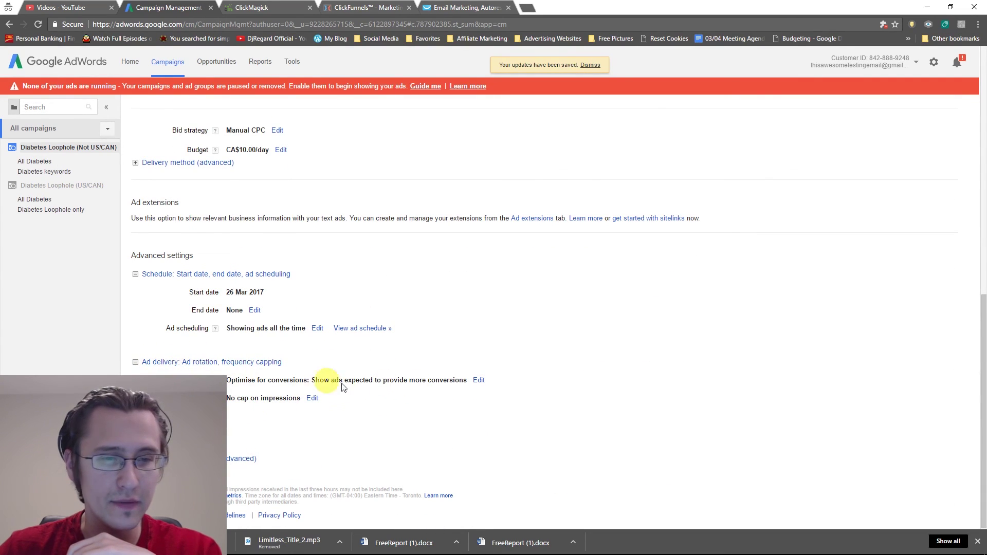
left_click(478, 381)
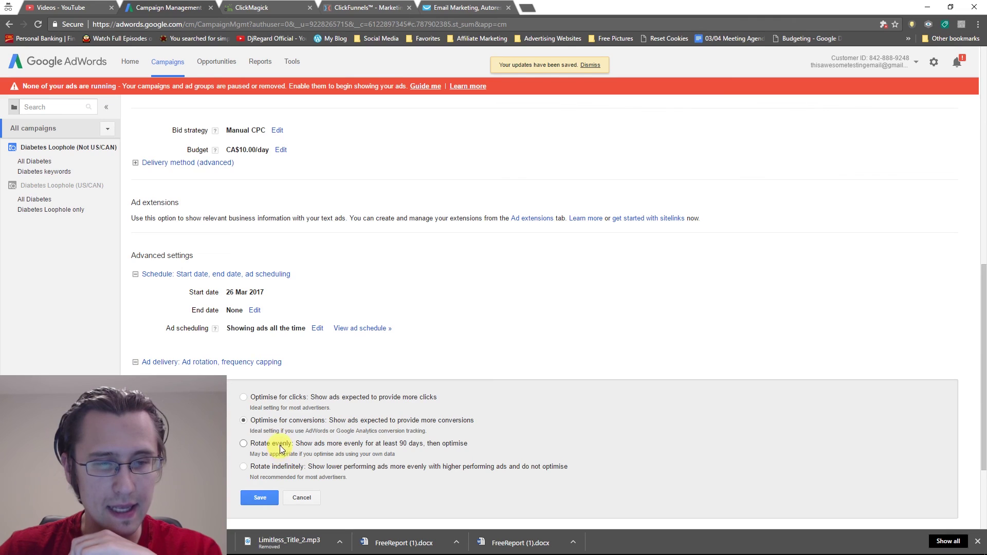
left_click(283, 469)
scroll(325, 456, "down", 2)
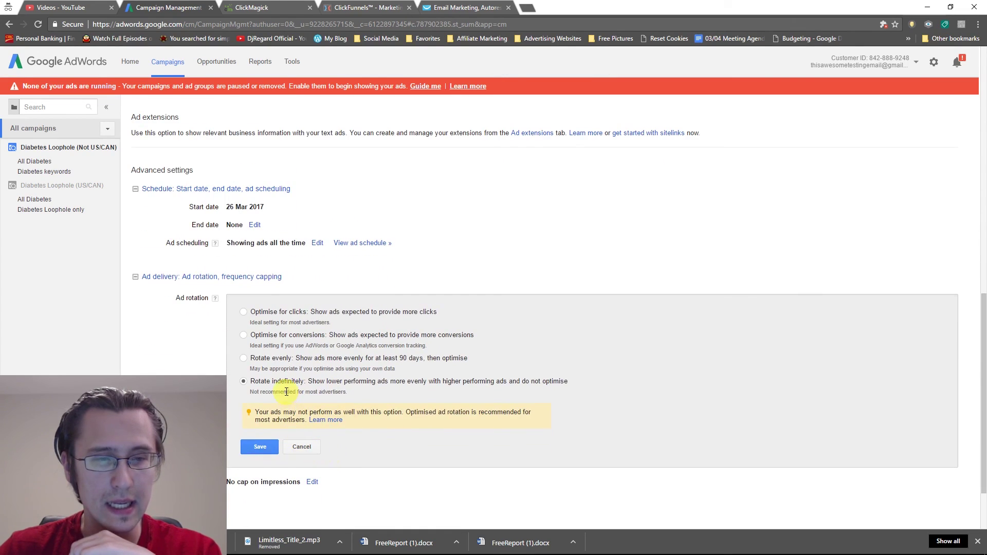
left_click(266, 448)
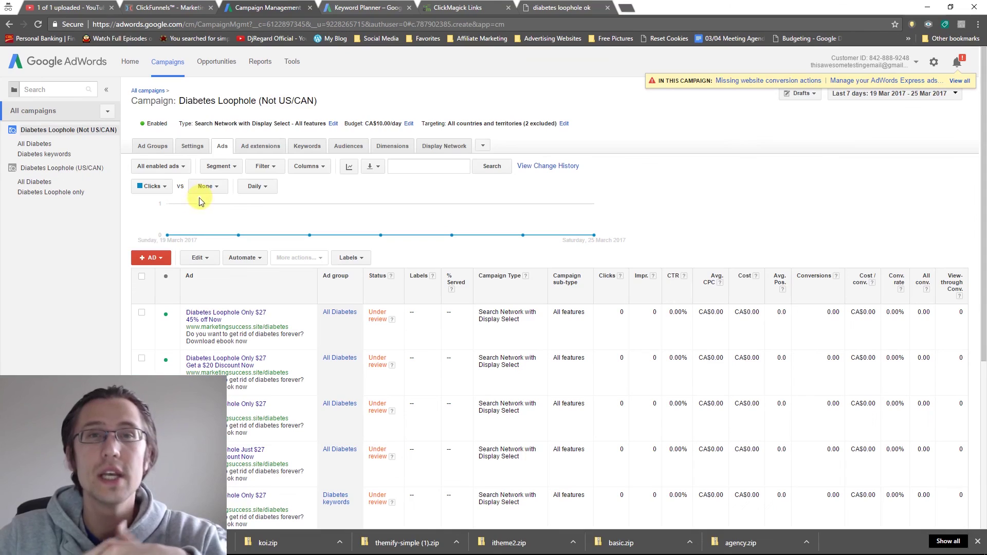